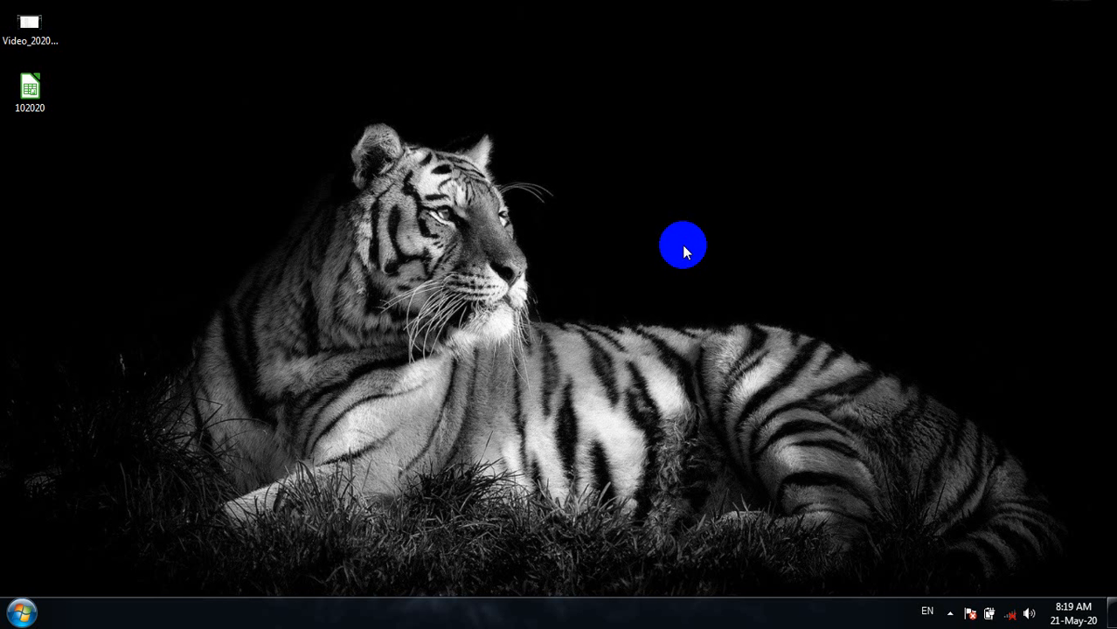
- Launch Tally.ERP 9 from the Windows search and maximize its window
{"action": "key", "text": "super"}
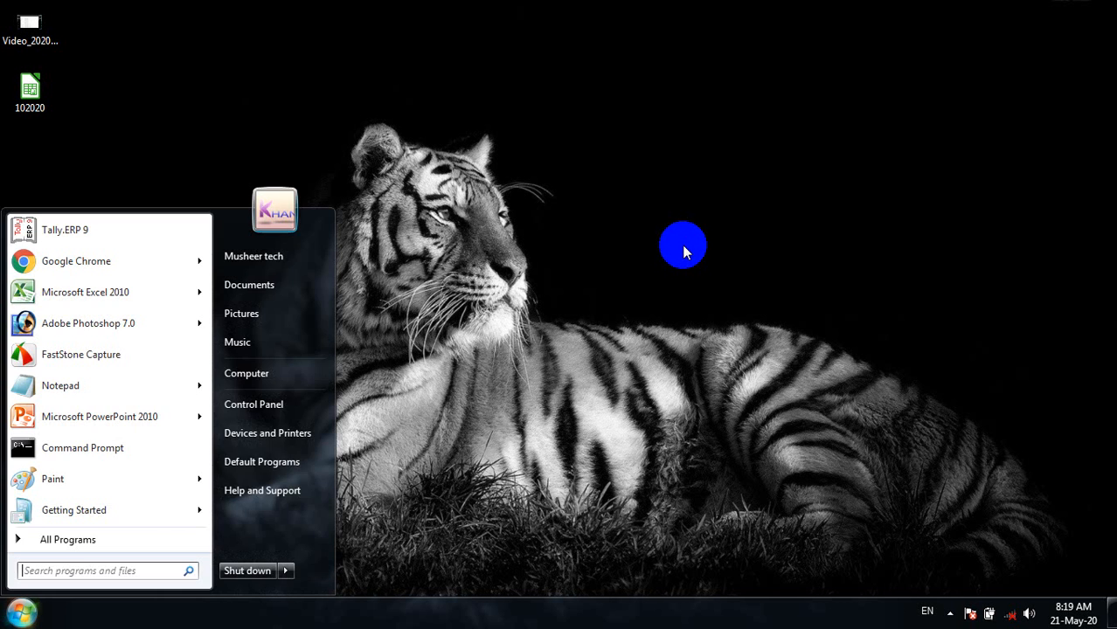
{"action": "type", "text": "ta"}
{"action": "key", "text": "Return"}
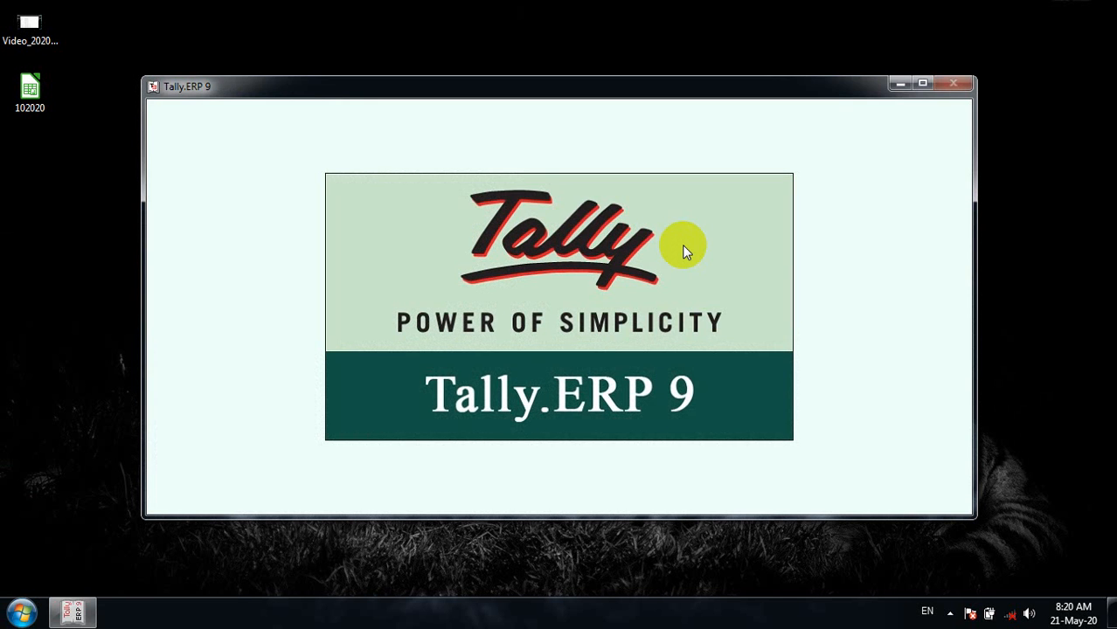
{"action": "left_click", "coordinate": [922, 84]}
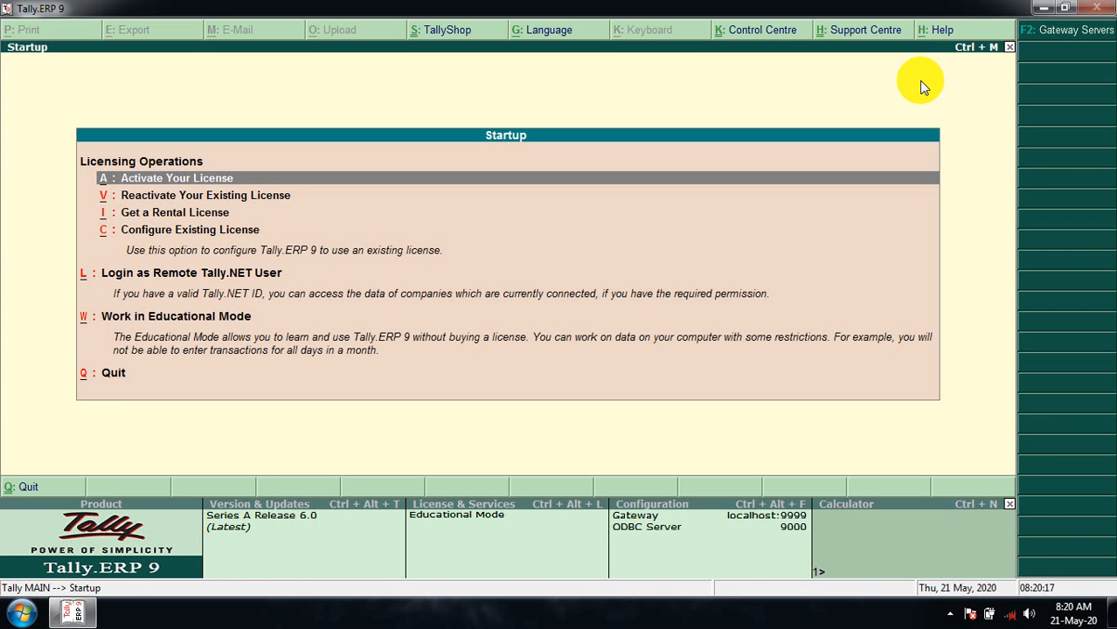
- Continue in Educational Mode and open the Create Company form from Company Info
{"action": "key", "text": "w"}
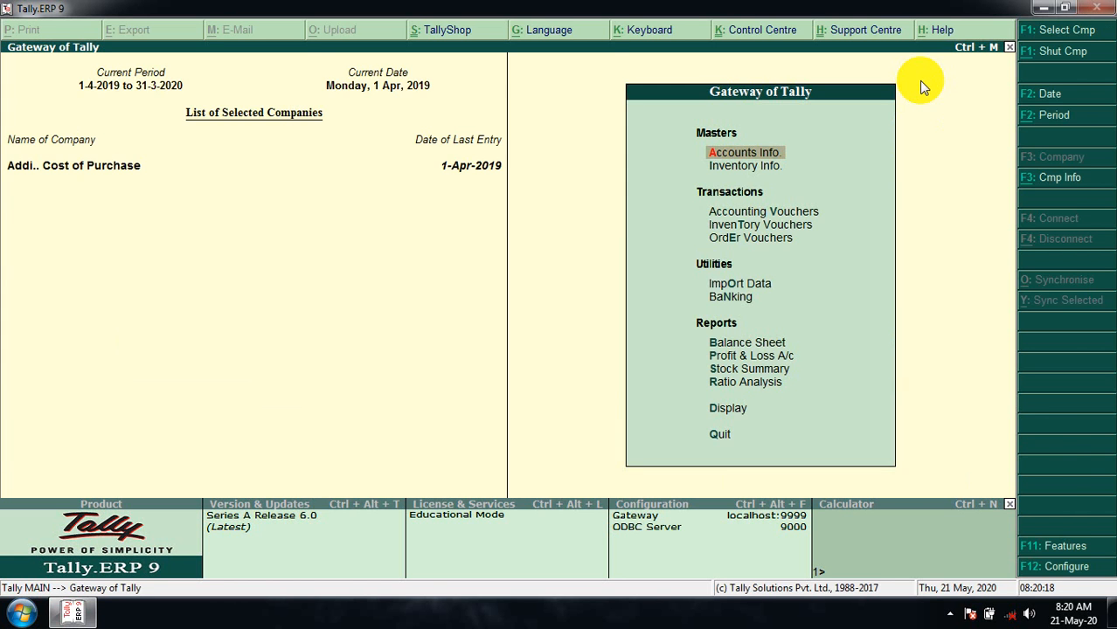
{"action": "key", "text": "alt+F3"}
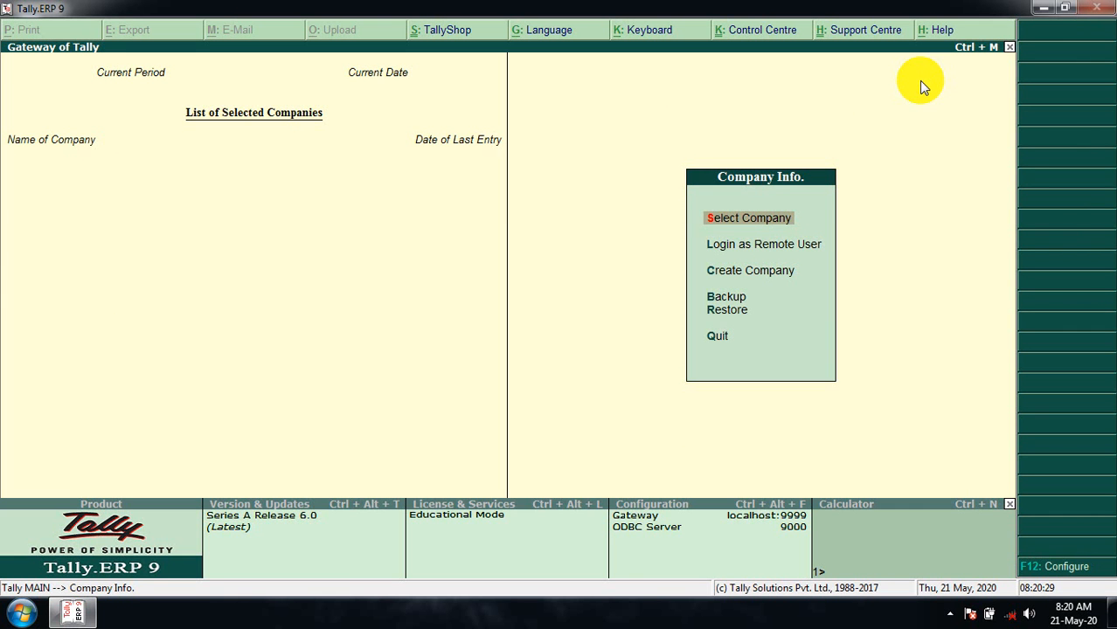
{"action": "key", "text": "Down"}
{"action": "key", "text": "Down"}
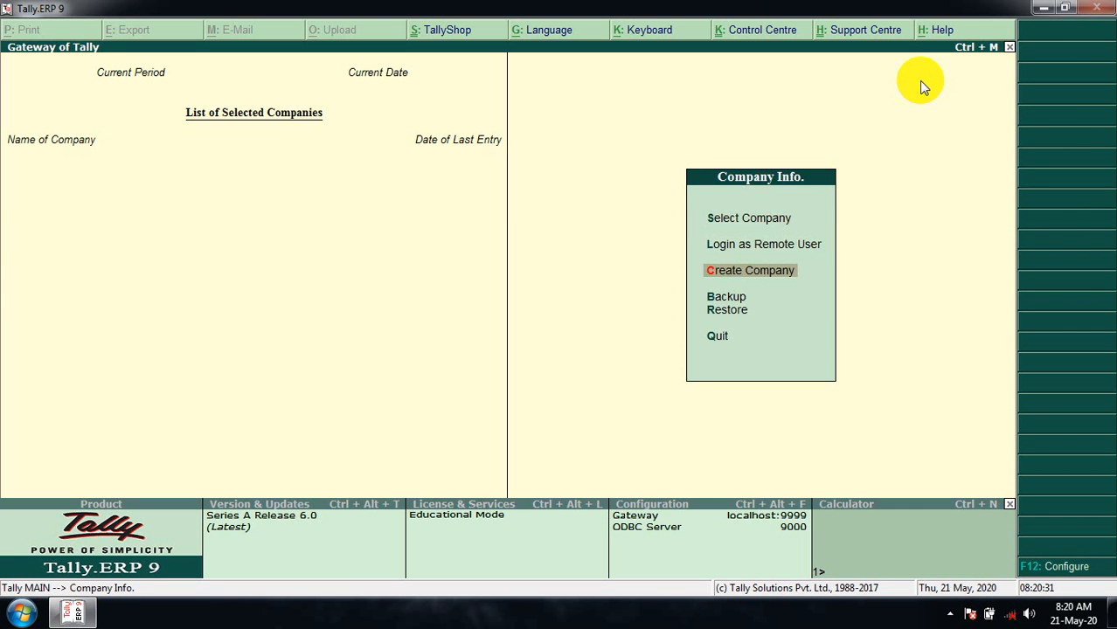
{"action": "key", "text": "Return"}
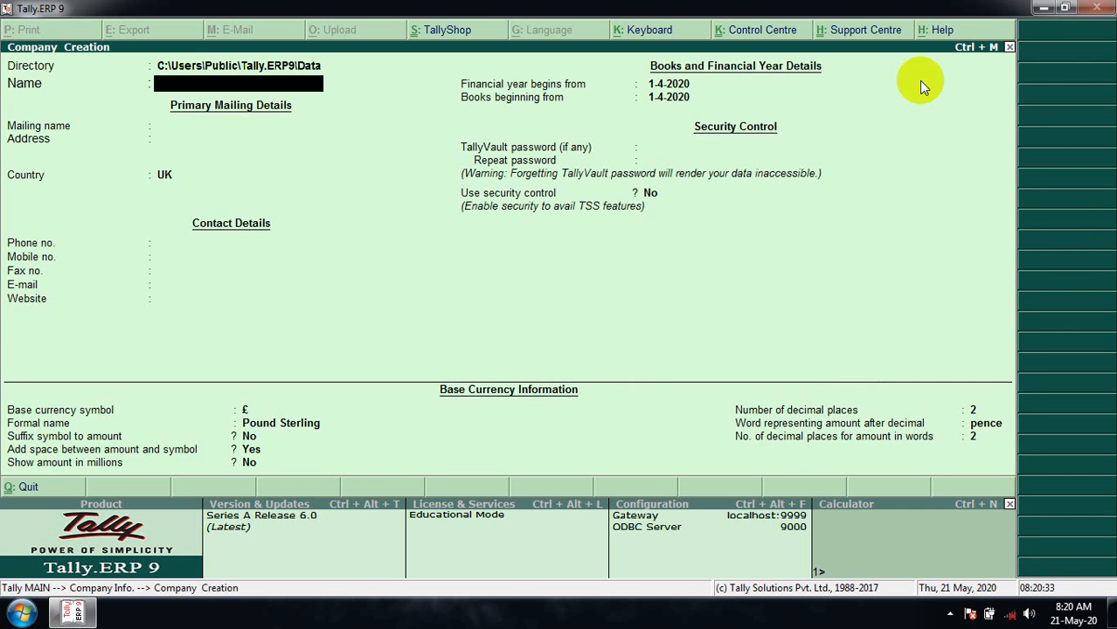
- Name the company 'Total Sec Control' and enter its address
{"action": "type", "text": "Total Sec Control"}
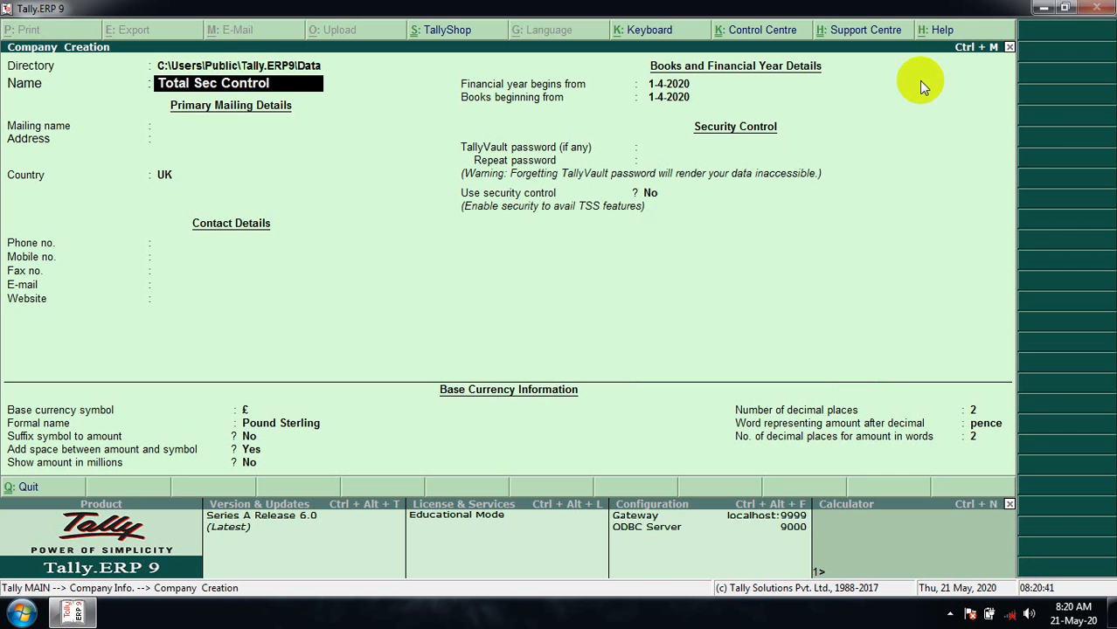
{"action": "key", "text": "Return"}
{"action": "key", "text": "Return"}
{"action": "type", "text": "Aza"}
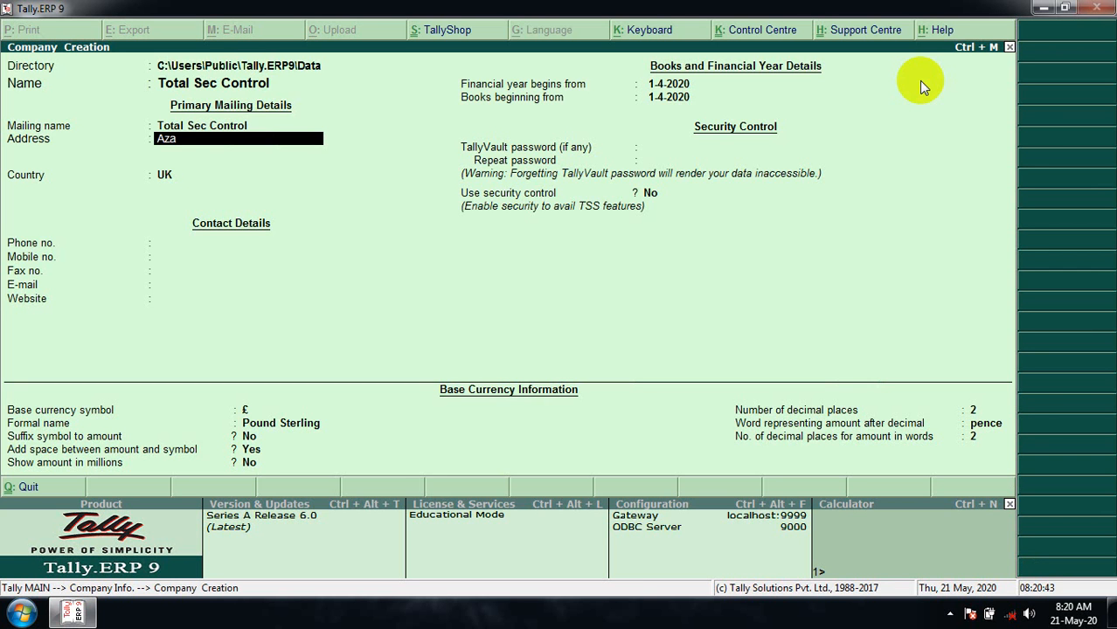
{"action": "type", "text": "mgah"}
{"action": "key", "text": "BackSpace"}
{"action": "type", "text": "rh"}
{"action": "key", "text": "Return"}
{"action": "key", "text": "Return"}
- Set the country to India and the state to Uttar Pradesh, skipping the contact fields
{"action": "type", "text": "In"}
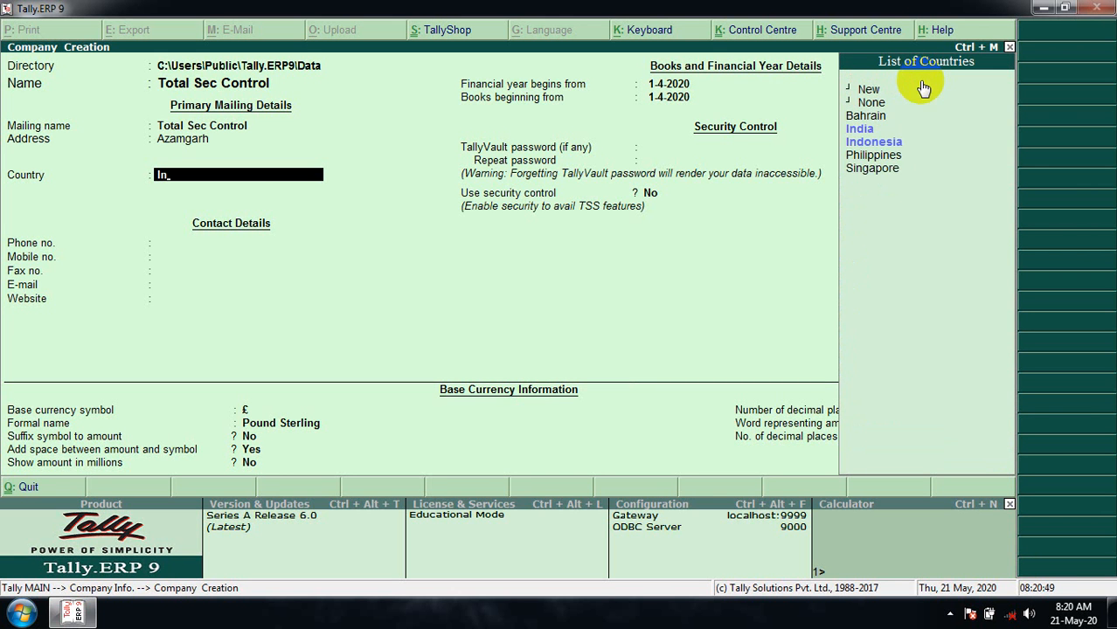
{"action": "key", "text": "Down"}
{"action": "key", "text": "Up"}
{"action": "key", "text": "Return"}
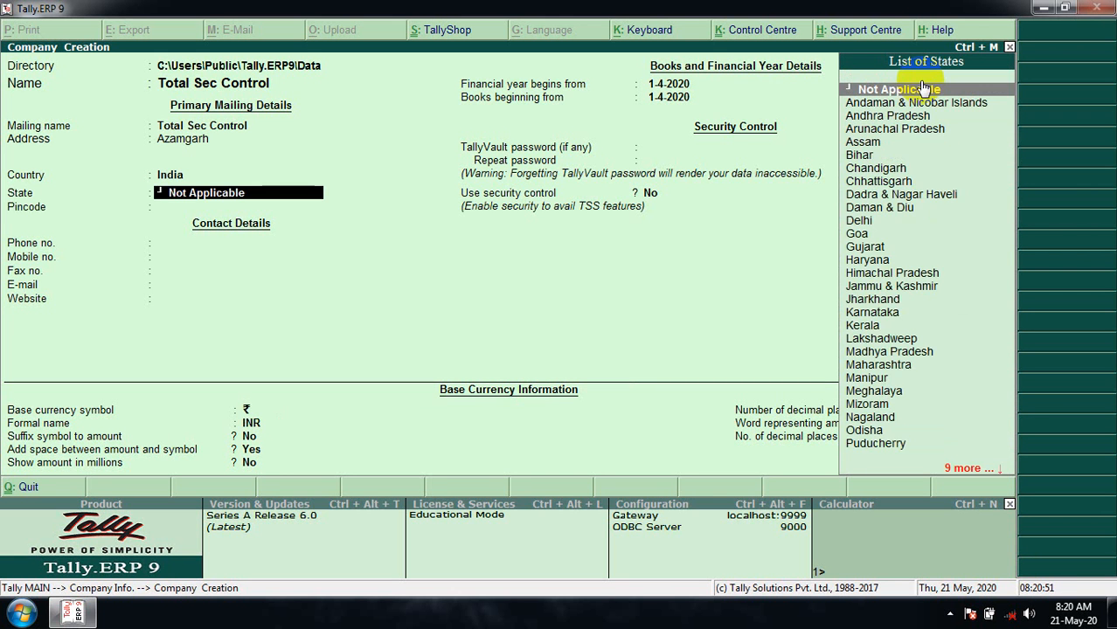
{"action": "type", "text": "Ut"}
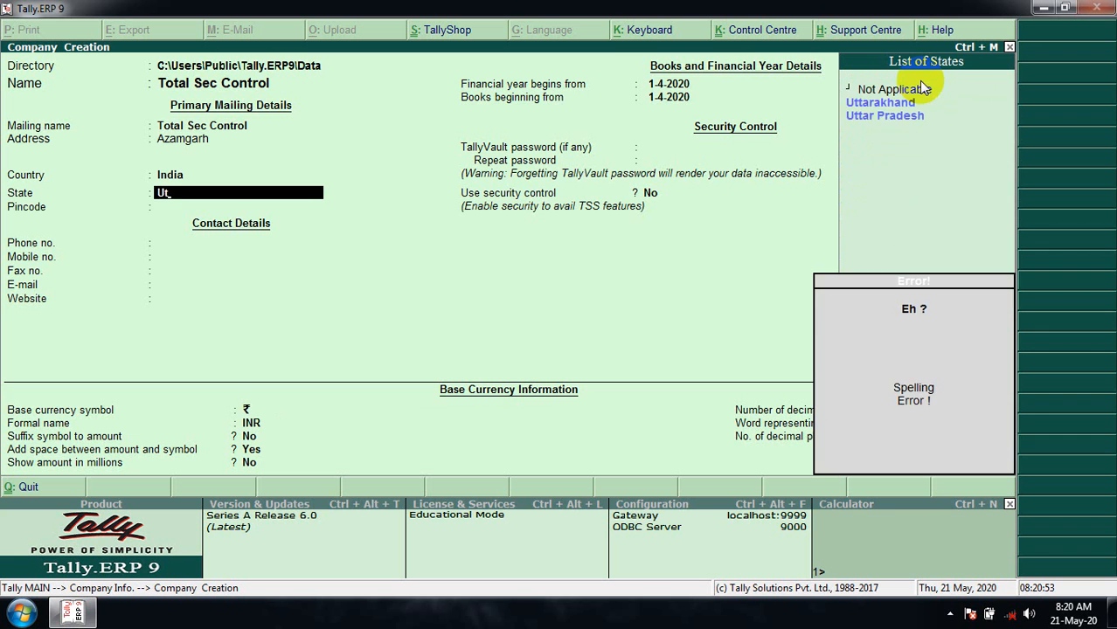
{"action": "key", "text": "Down"}
{"action": "key", "text": "Down"}
{"action": "key", "text": "Return"}
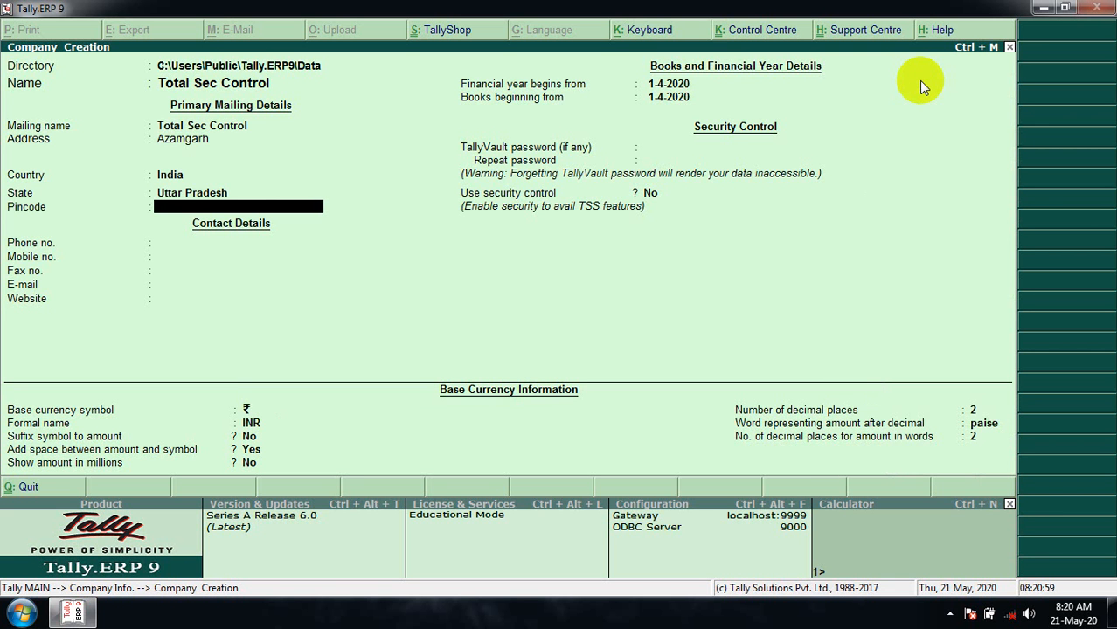
{"action": "key", "text": "Return"}
{"action": "key", "text": "Return"}
{"action": "key", "text": "Return"}
{"action": "key", "text": "Return"}
{"action": "key", "text": "Return"}
{"action": "key", "text": "Return"}
{"action": "key", "text": "Return"}
{"action": "key", "text": "Return"}
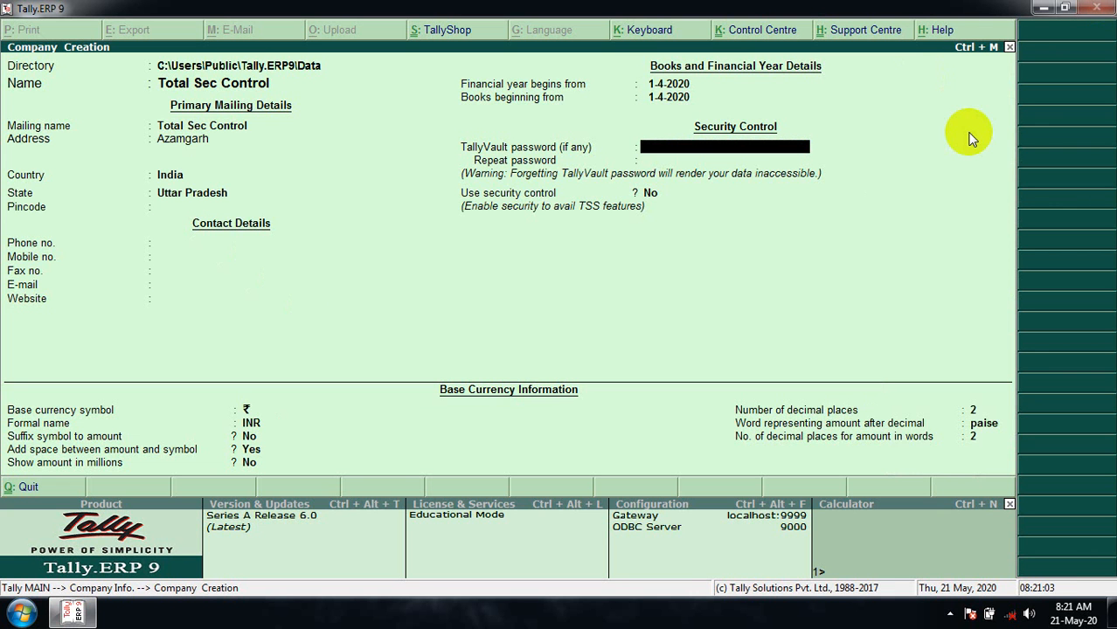
- Enable security control with an administrator name and confirmed password, then accept the company
{"action": "key", "text": "Return"}
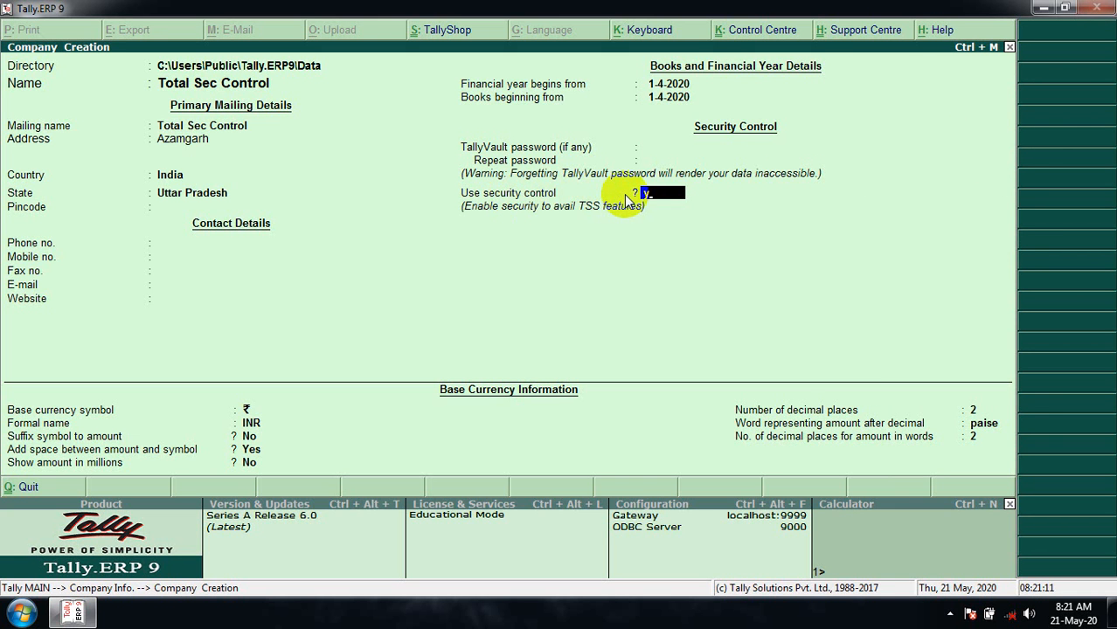
{"action": "key", "text": "Return"}
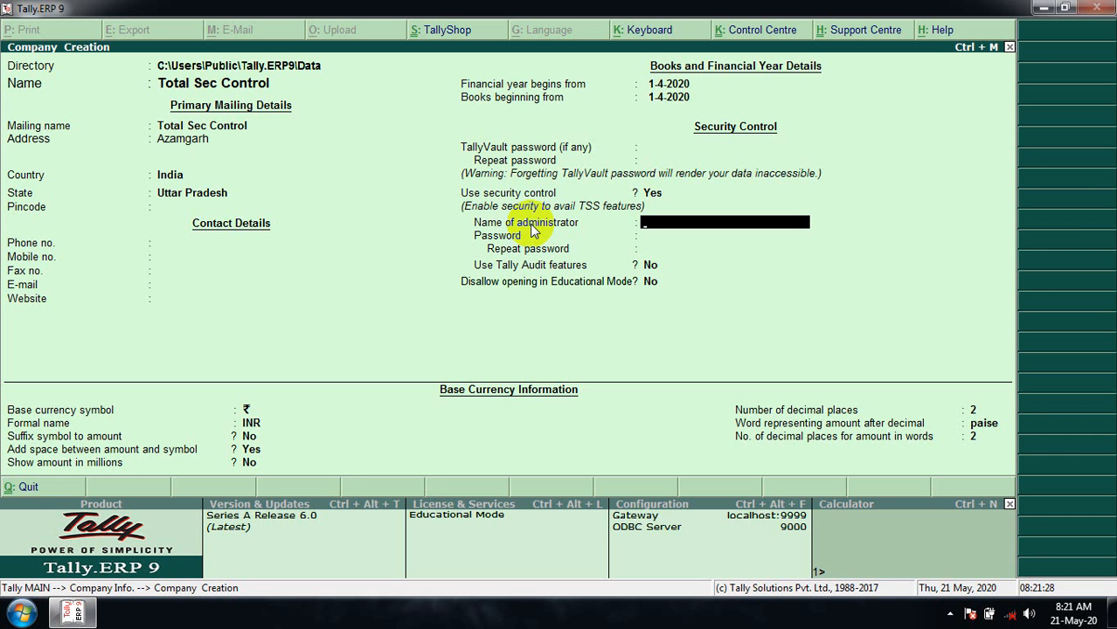
{"action": "type", "text": "musheer"}
{"action": "key", "text": "Return"}
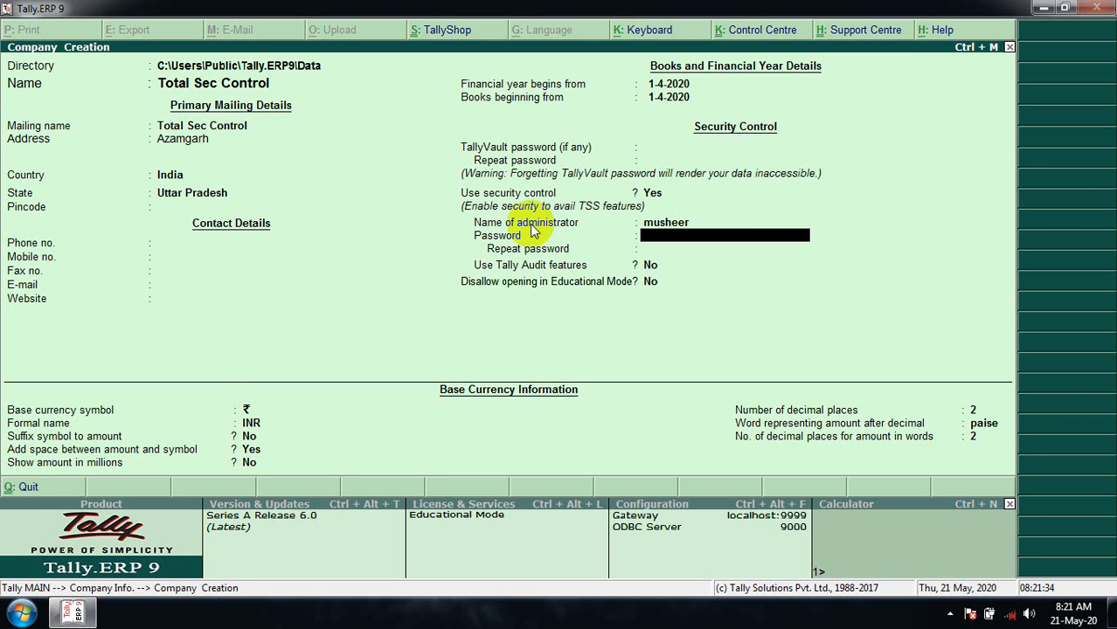
{"action": "type", "text": "*****"}
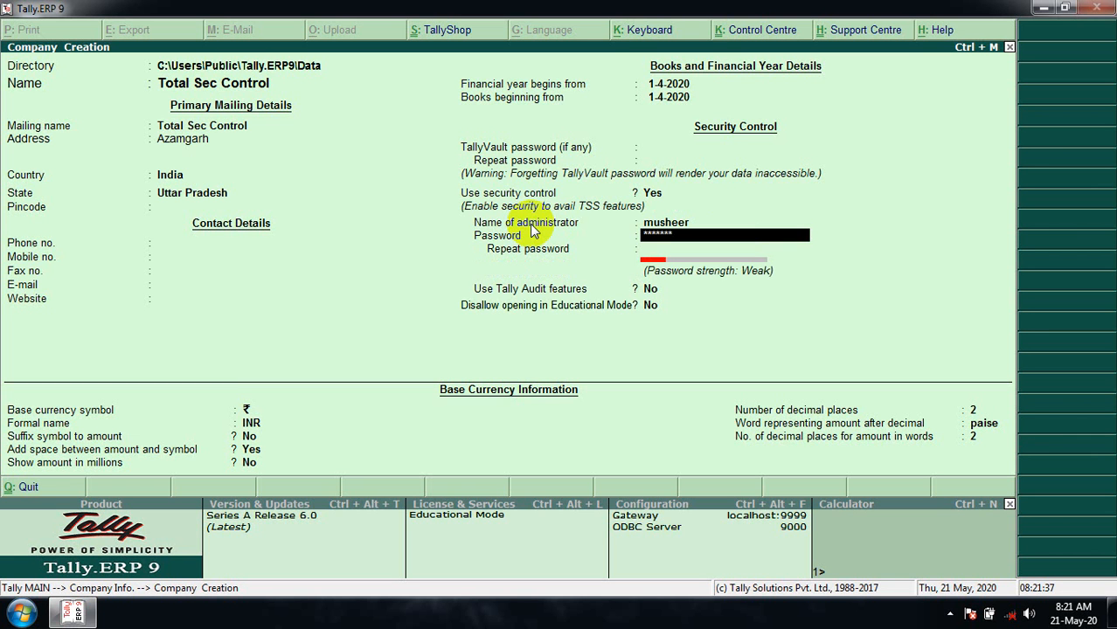
{"action": "key", "text": "Return"}
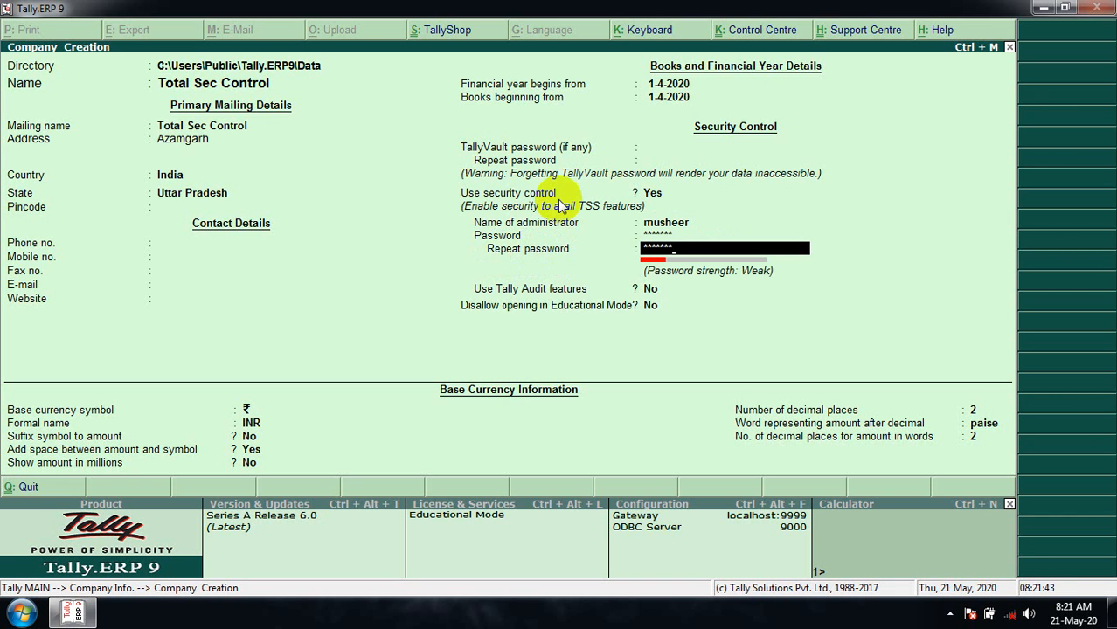
{"action": "key", "text": "Return"}
{"action": "key", "text": "Return"}
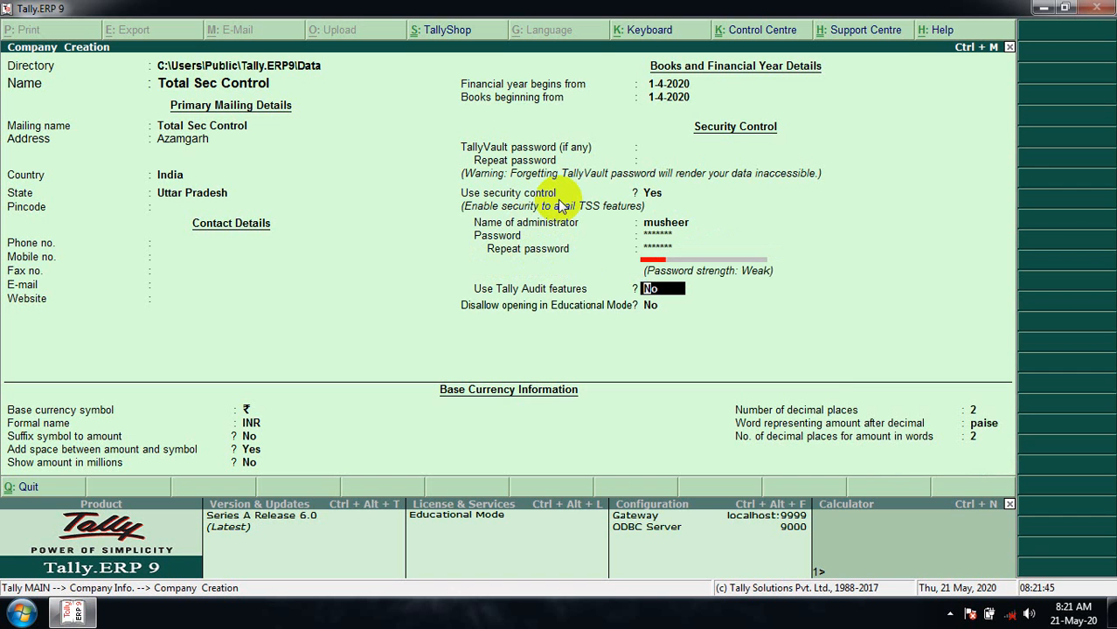
{"action": "key", "text": "Return"}
{"action": "key", "text": "Return"}
{"action": "key", "text": "Return"}
{"action": "key", "text": "Return"}
{"action": "key", "text": "Return"}
{"action": "key", "text": "Return"}
{"action": "key", "text": "Return"}
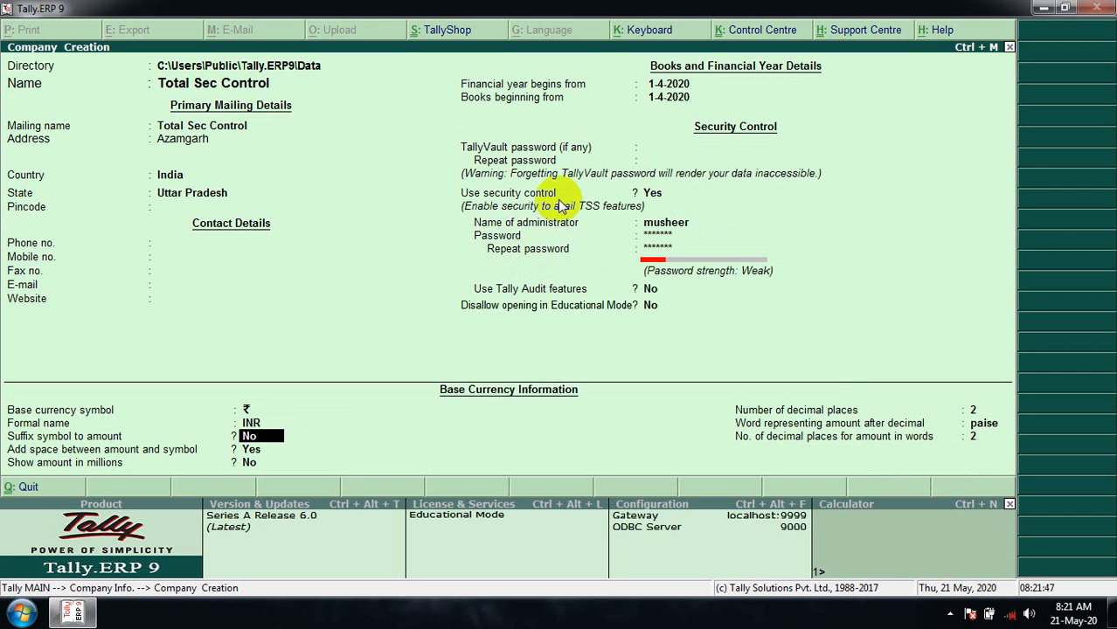
{"action": "key", "text": "Return"}
{"action": "key", "text": "Return"}
{"action": "key", "text": "Return"}
{"action": "key", "text": "Return"}
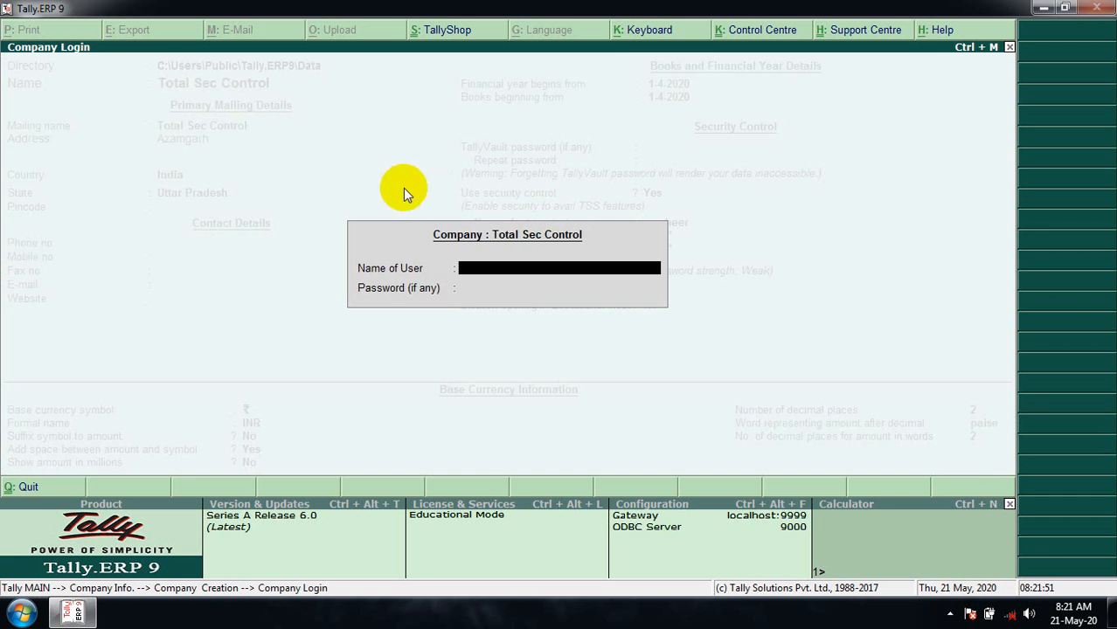
- Log in to Total Sec Control with the administrator user name and password, retyping the mistyped password
{"action": "left_click", "coordinate": [520, 340]}
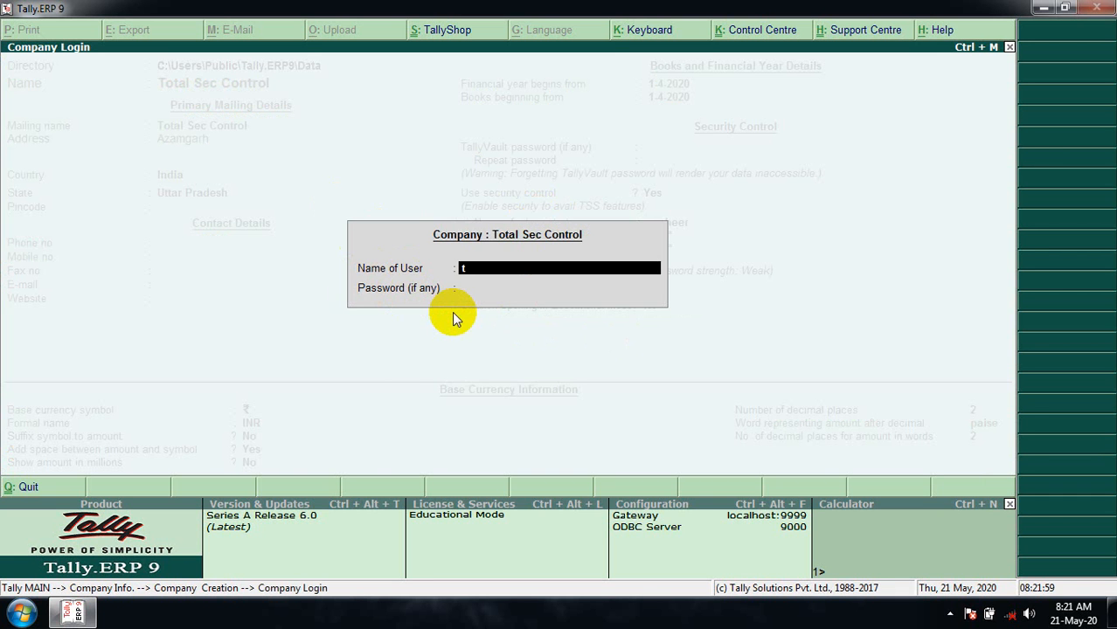
{"action": "type", "text": "musheer"}
{"action": "key", "text": "Return"}
{"action": "type", "text": "*****"}
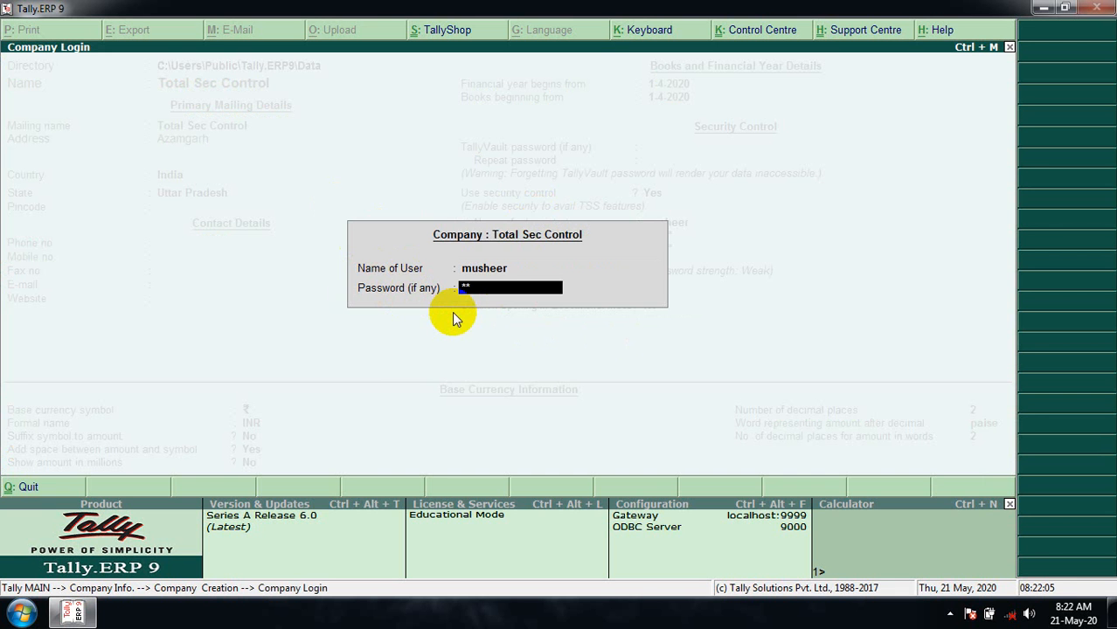
{"action": "key", "text": "Return"}
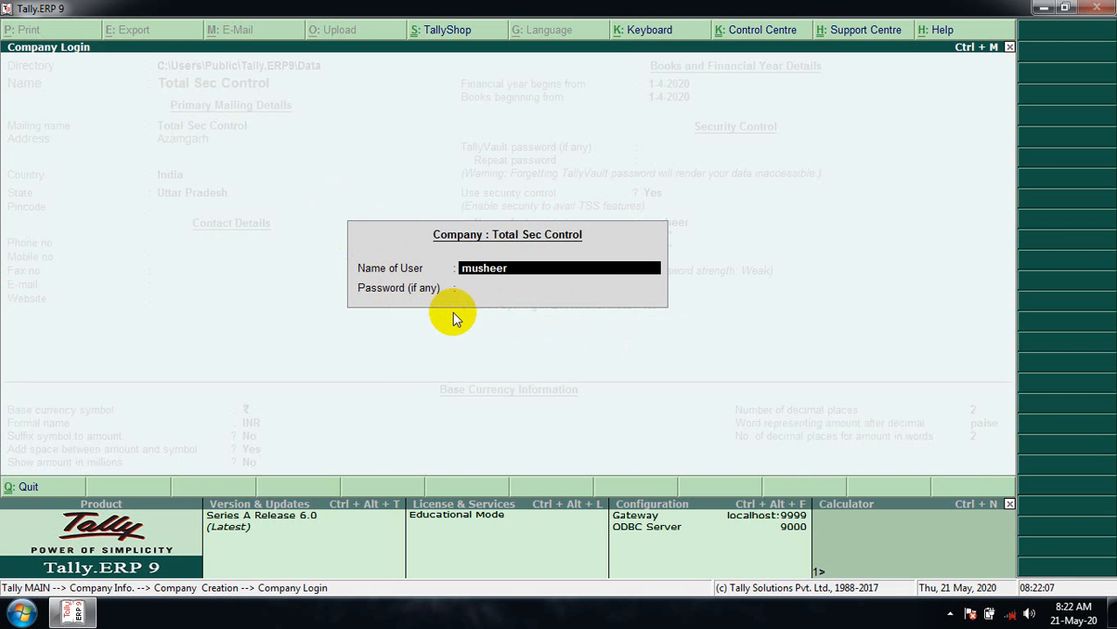
{"action": "key", "text": "Return"}
{"action": "type", "text": "****"}
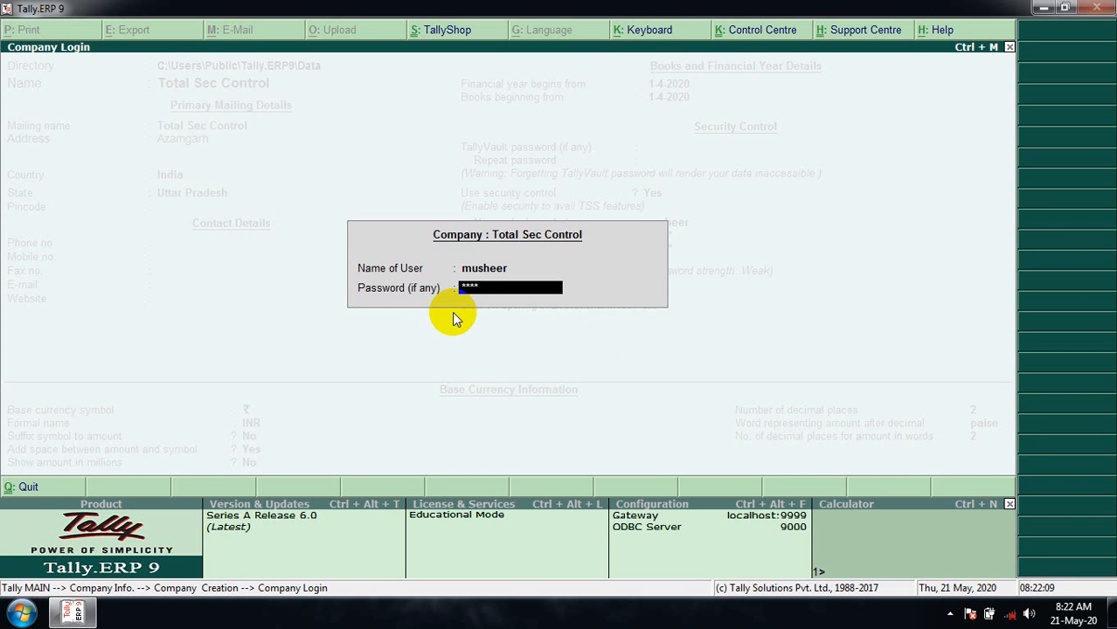
{"action": "type", "text": "*"}
{"action": "key", "text": "Return"}
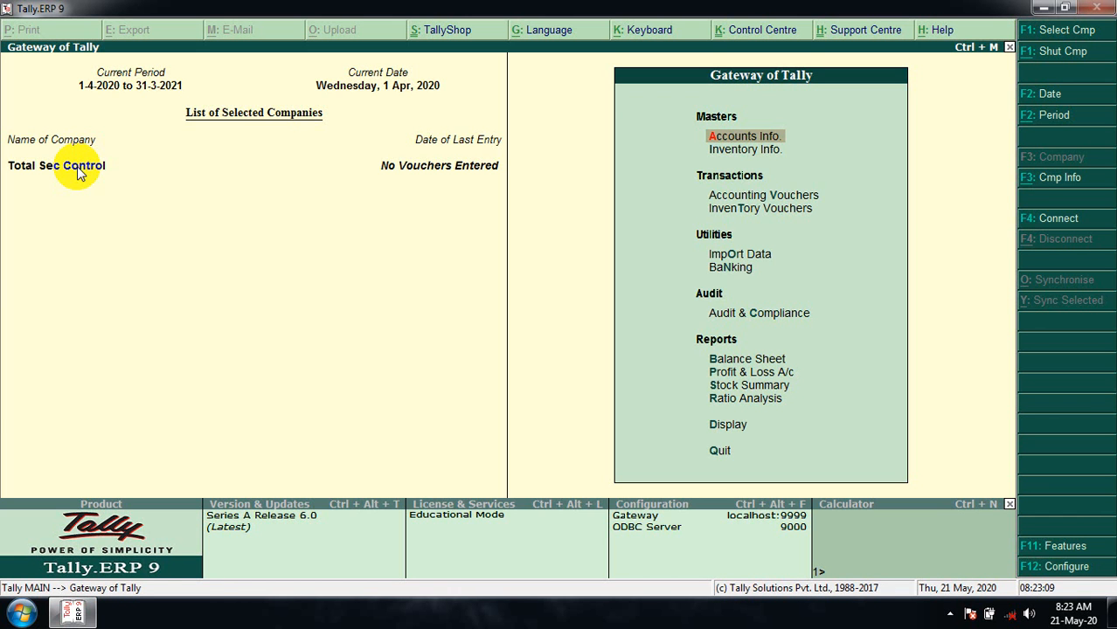
- Create a Purchase ledger under the Purchase Accounts group
{"action": "key", "text": "Return"}
{"action": "key", "text": "Down"}
{"action": "key", "text": "Return"}
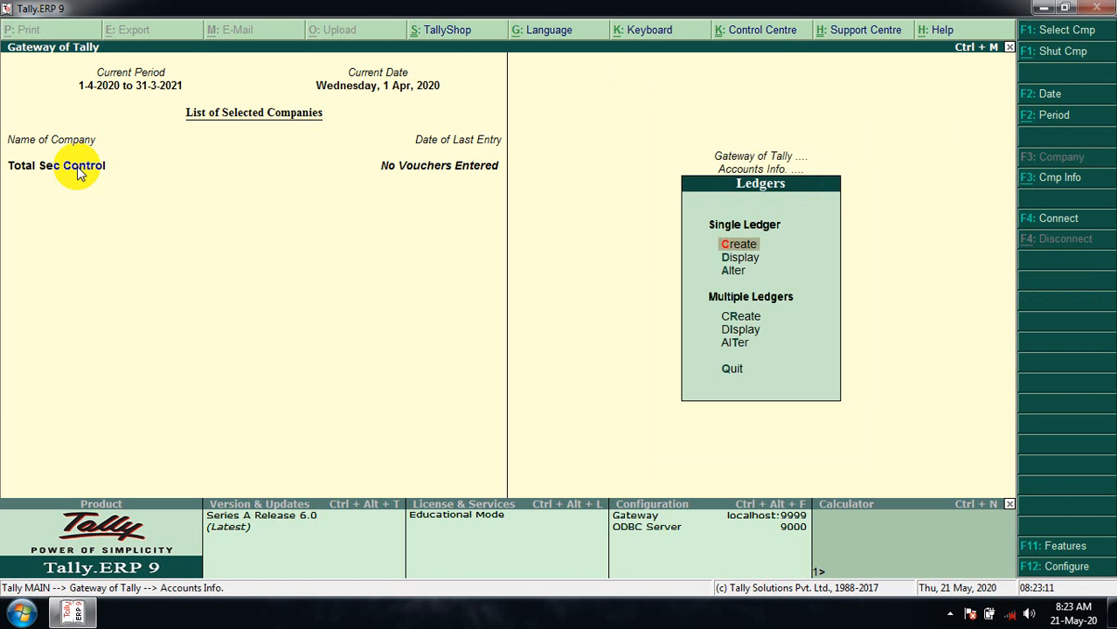
{"action": "key", "text": "Return"}
{"action": "type", "text": "Pu"}
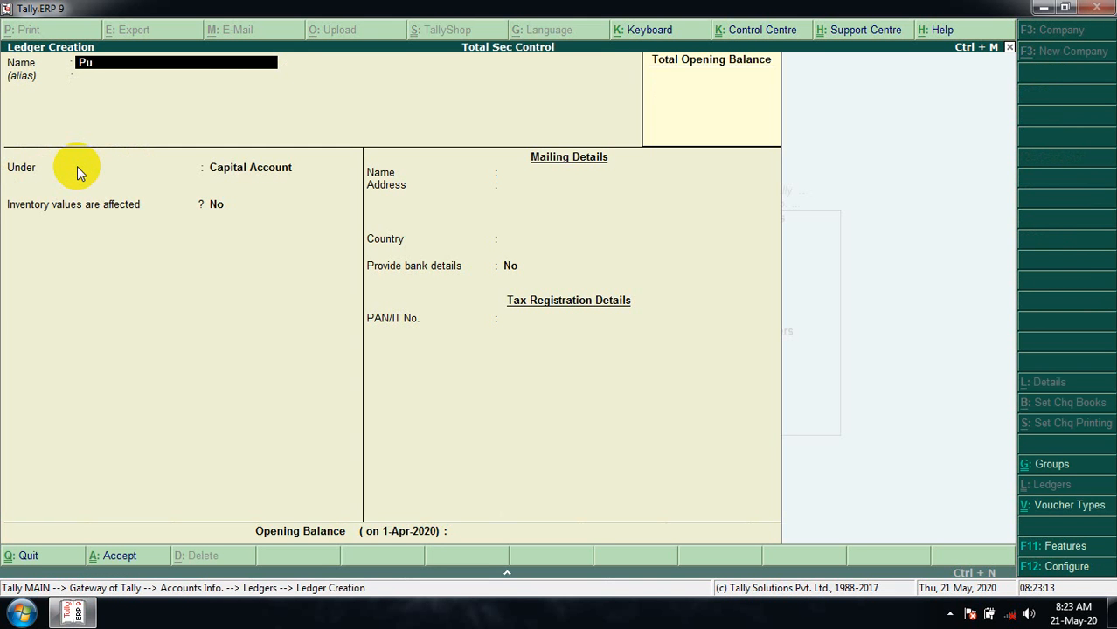
{"action": "type", "text": "rchase"}
{"action": "key", "text": "Return"}
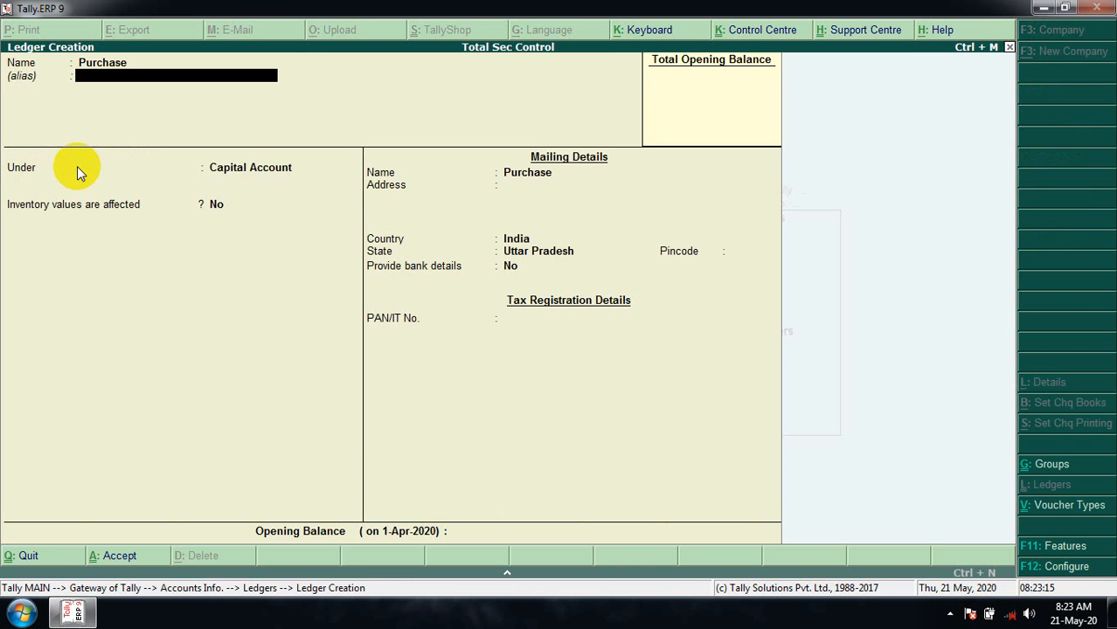
{"action": "key", "text": "Return"}
{"action": "type", "text": "Pu"}
{"action": "key", "text": "Return"}
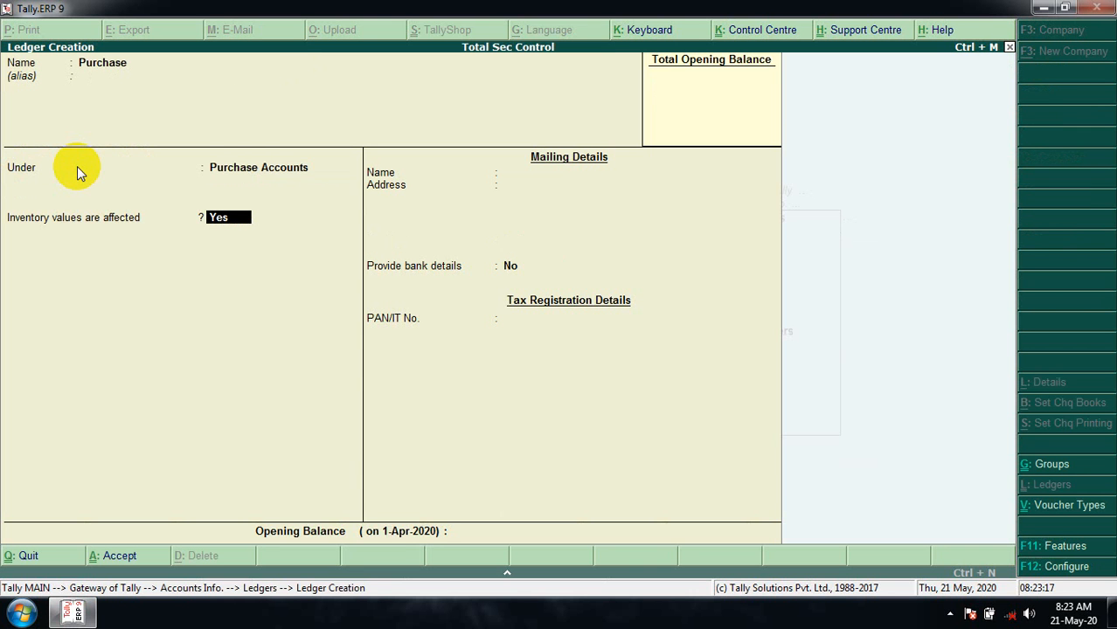
{"action": "key", "text": "ctrl+a"}
- Create a Capital ledger under Capital Account and close ledger creation
{"action": "type", "text": "Capital"}
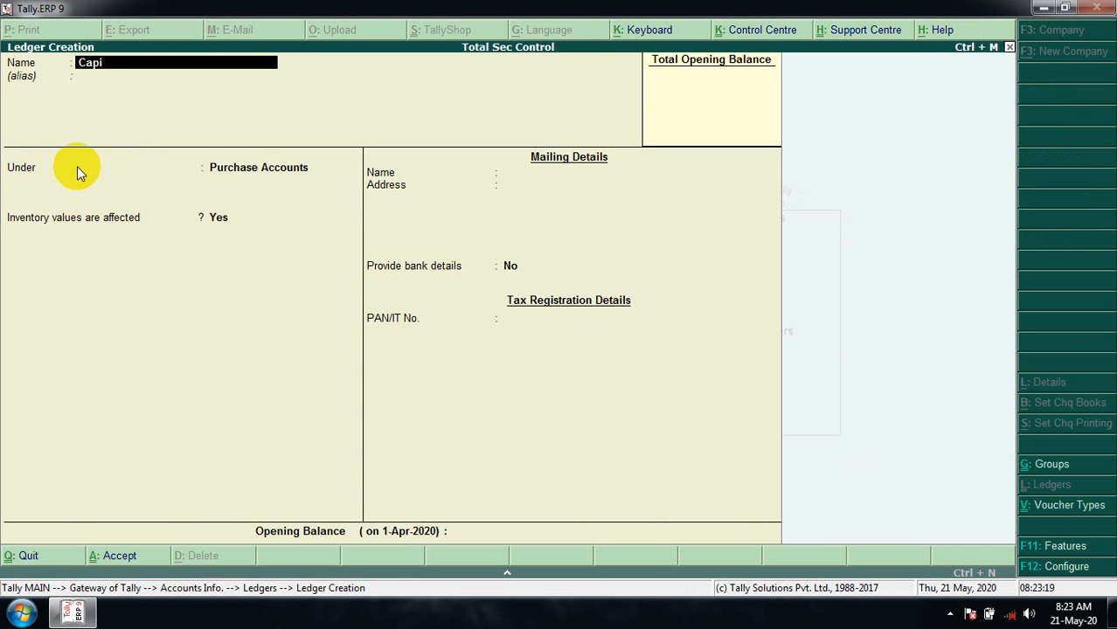
{"action": "key", "text": "Return"}
{"action": "key", "text": "Return"}
{"action": "type", "text": "Capital"}
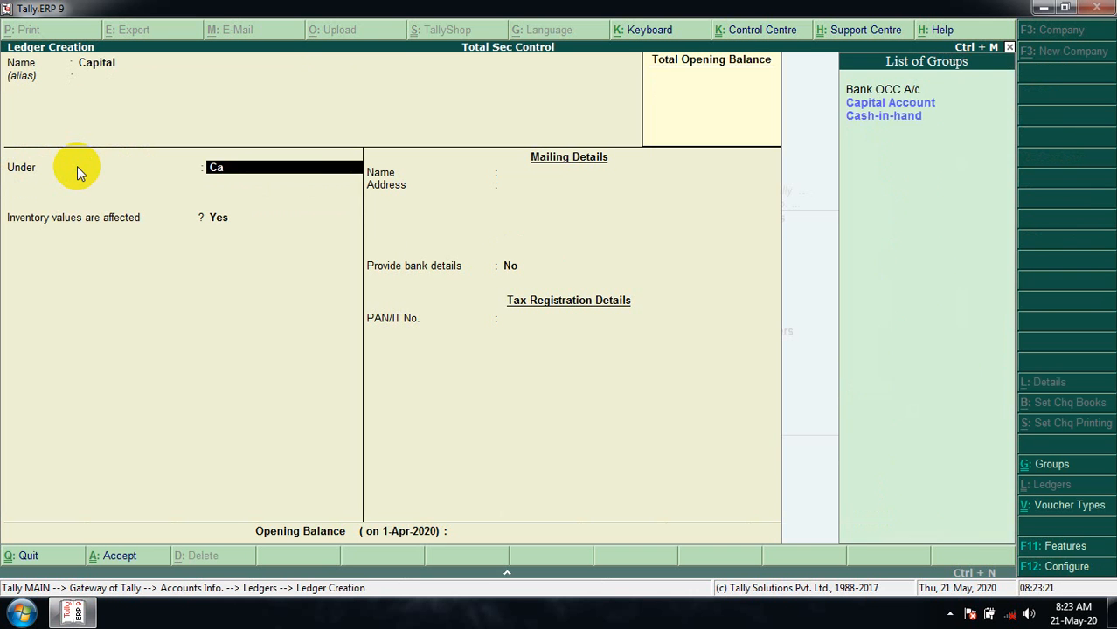
{"action": "key", "text": "Return"}
{"action": "key", "text": "Return"}
{"action": "key", "text": "Return"}
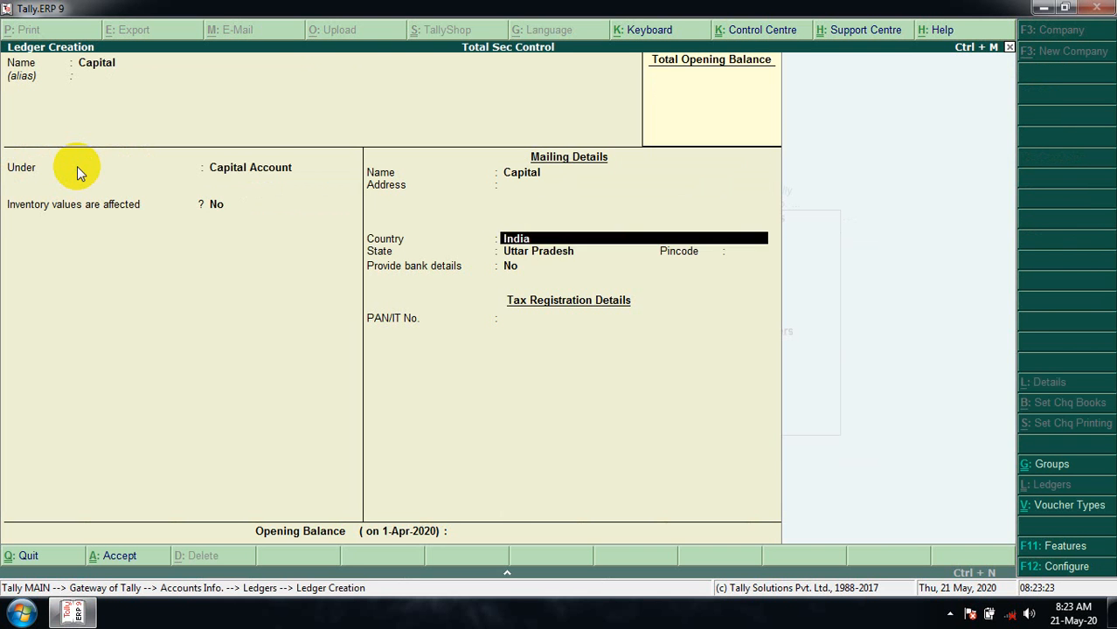
{"action": "key", "text": "Return"}
{"action": "key", "text": "Return"}
{"action": "key", "text": "Return"}
{"action": "key", "text": "Return"}
{"action": "key", "text": "Return"}
{"action": "key", "text": "Return"}
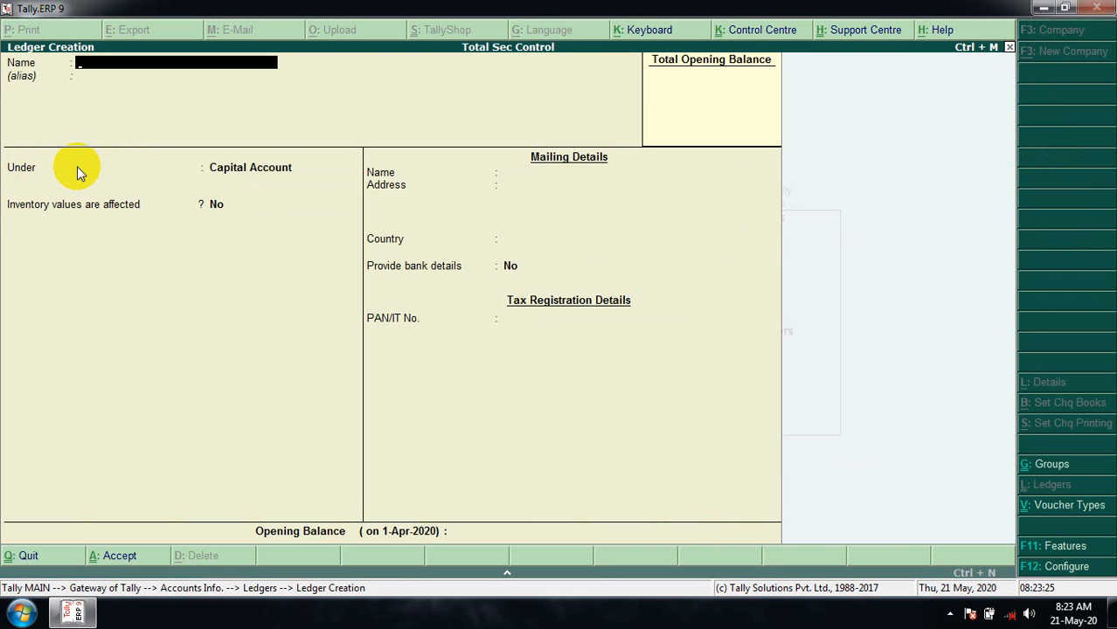
{"action": "key", "text": "Escape"}
{"action": "key", "text": "Down"}
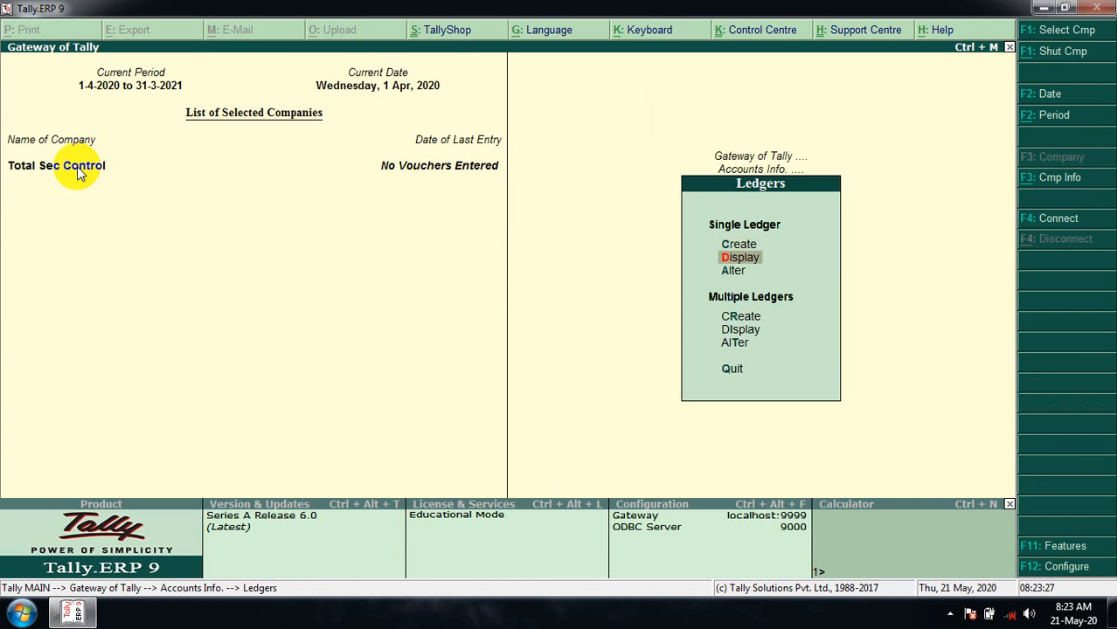
- Back out of the ledger list to the Gateway and start a new unit of measure
{"action": "key", "text": "Return"}
{"action": "key", "text": "Escape"}
{"action": "key", "text": "Escape"}
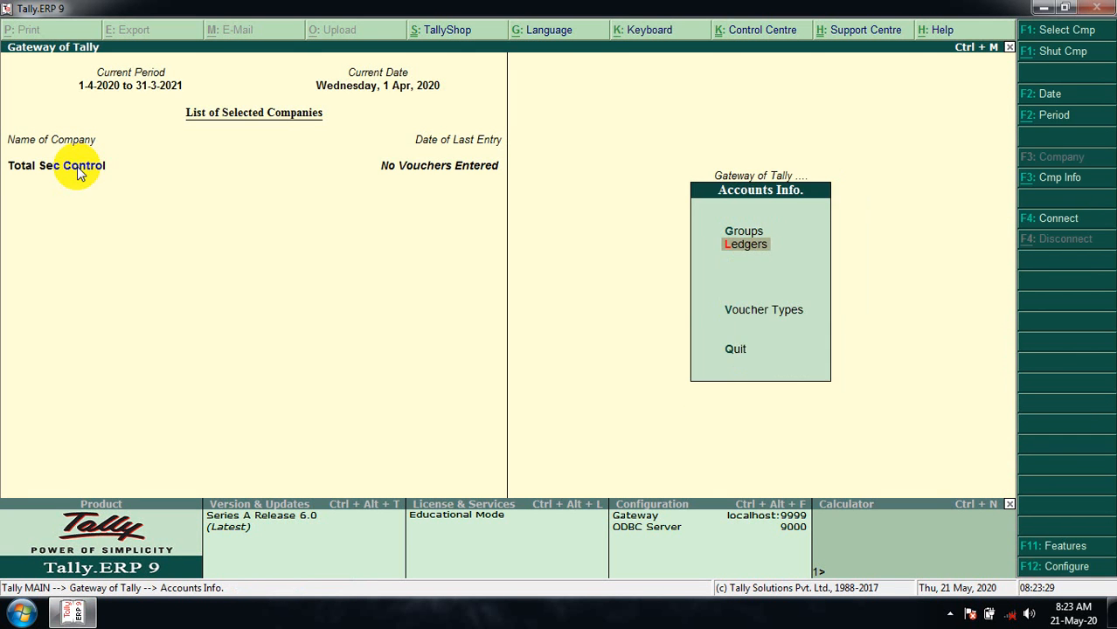
{"action": "key", "text": "Escape"}
{"action": "key", "text": "Down"}
{"action": "key", "text": "Return"}
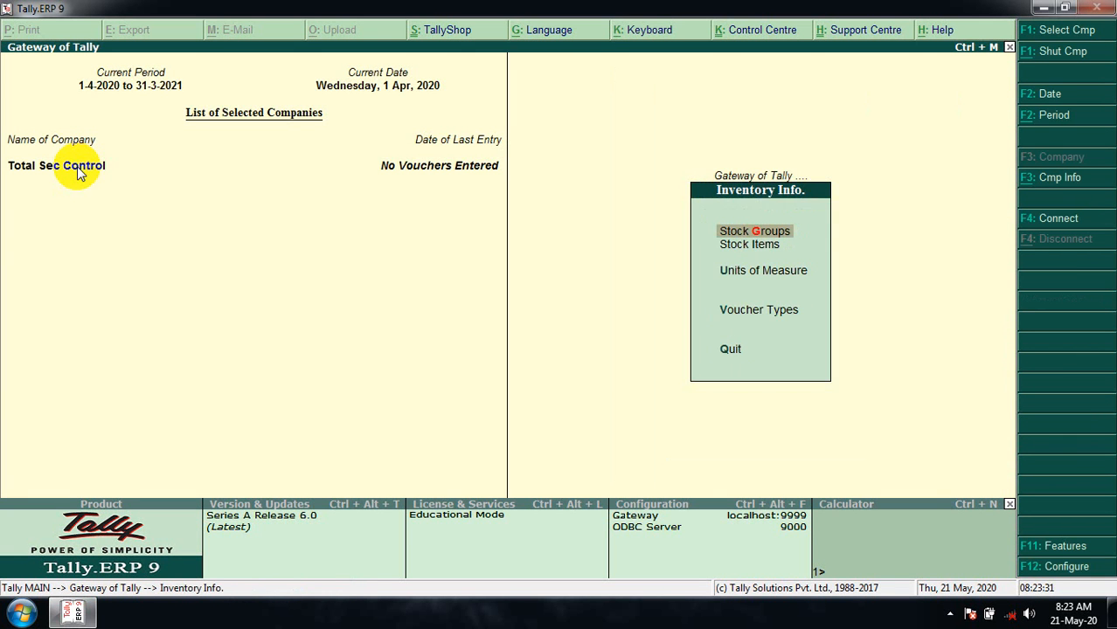
{"action": "key", "text": "Down"}
{"action": "key", "text": "Down"}
{"action": "key", "text": "Return"}
{"action": "key", "text": "Return"}
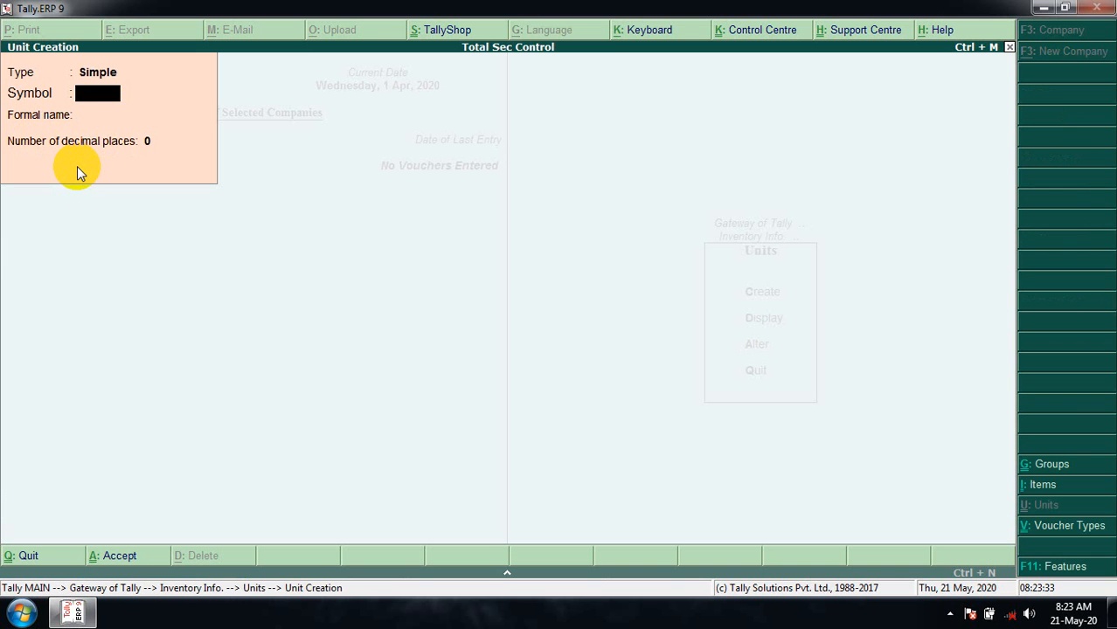
- Try unit symbols pcs and kgs, discard the unit, and bring up Company Info
{"action": "type", "text": "pcs"}
{"action": "key", "text": "BackSpace"}
{"action": "key", "text": "BackSpace"}
{"action": "key", "text": "BackSpace"}
{"action": "type", "text": "kgs"}
{"action": "key", "text": "BackSpace"}
{"action": "key", "text": "BackSpace"}
{"action": "key", "text": "BackSpace"}
{"action": "key", "text": "Escape"}
{"action": "key", "text": "Escape"}
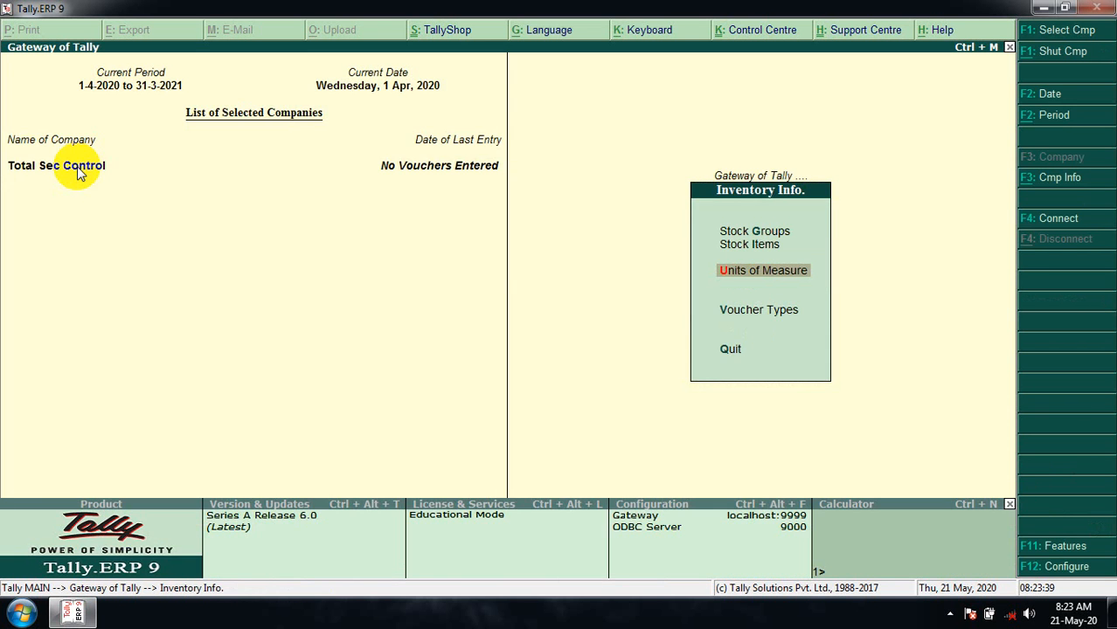
{"action": "key", "text": "Escape"}
{"action": "key", "text": "Down"}
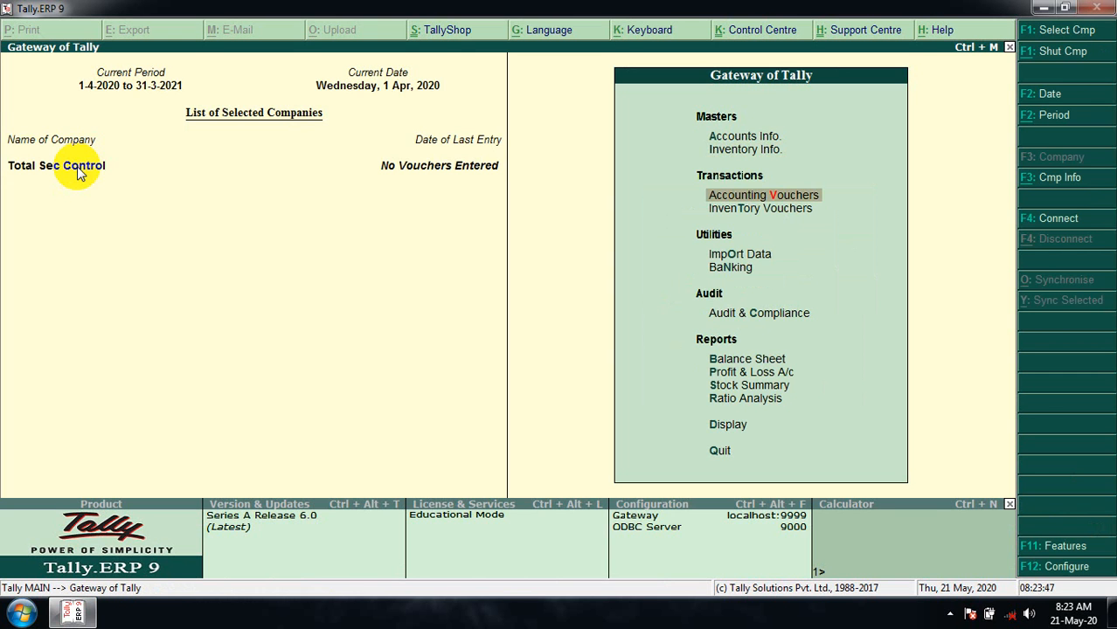
{"action": "key", "text": "alt+F3"}
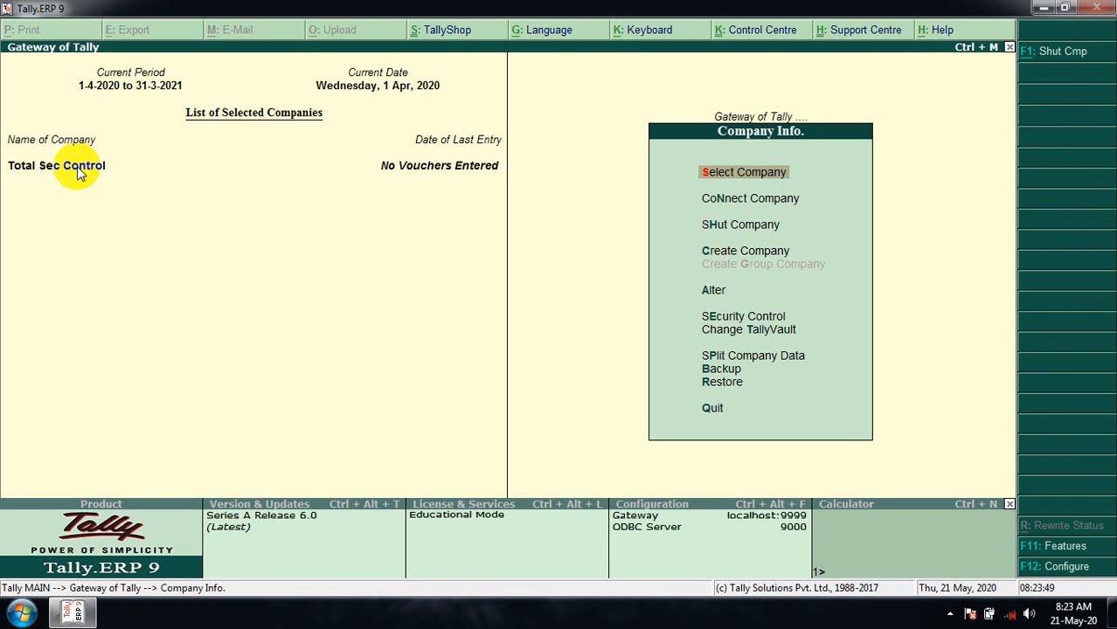
- Under Security Control's Users and Passwords, add an Owner-level user with a username and password
{"action": "key", "text": "Down"}
{"action": "key", "text": "Down"}
{"action": "key", "text": "Down"}
{"action": "key", "text": "Down"}
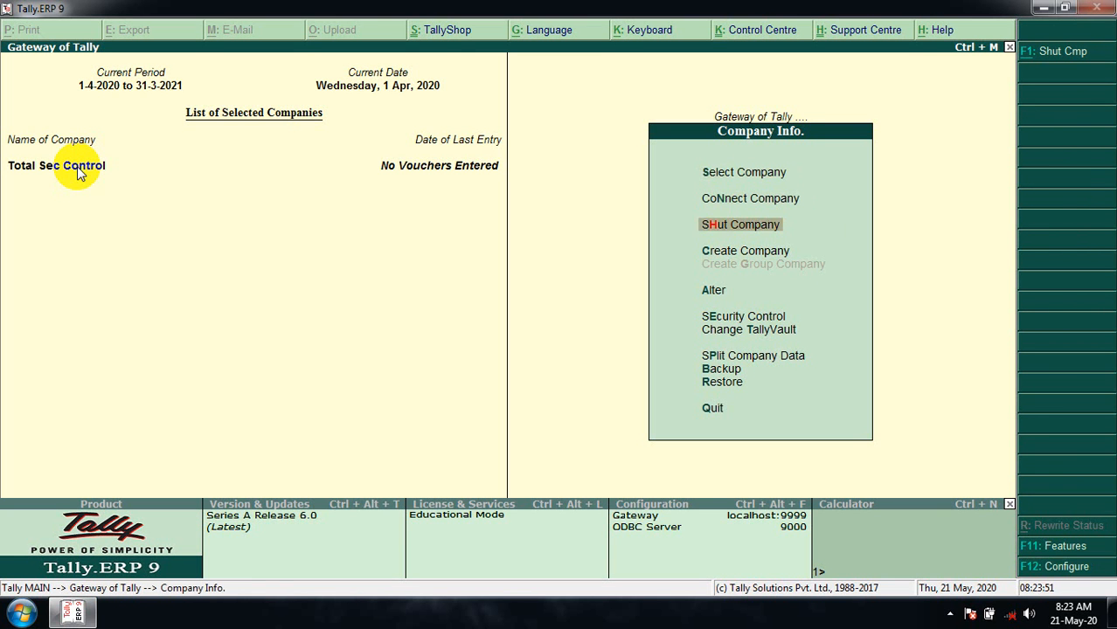
{"action": "key", "text": "Down"}
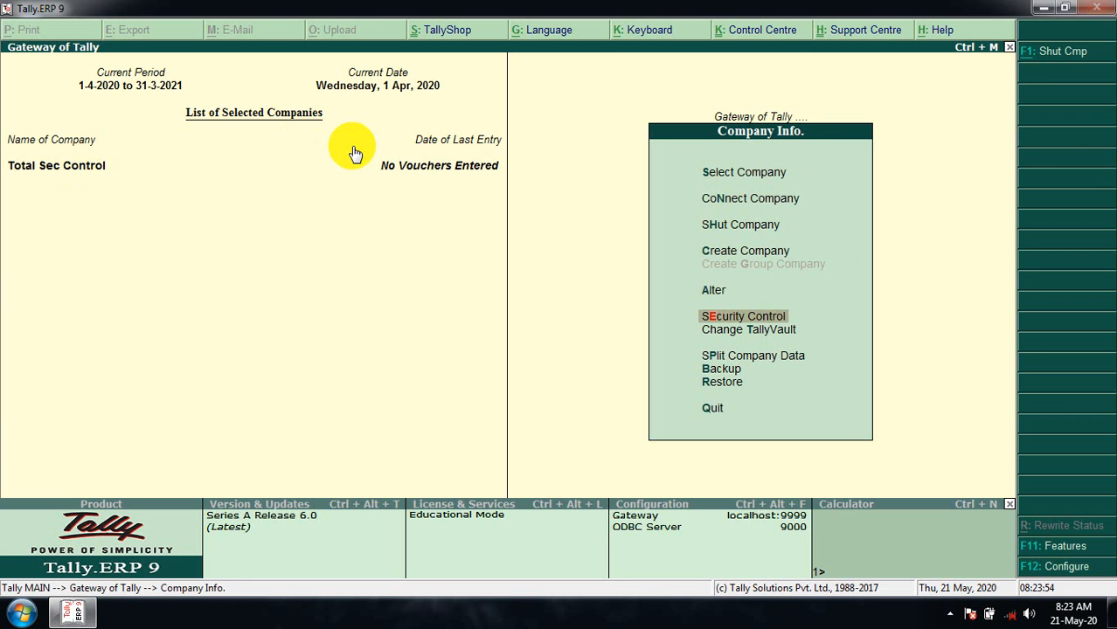
{"action": "key", "text": "Return"}
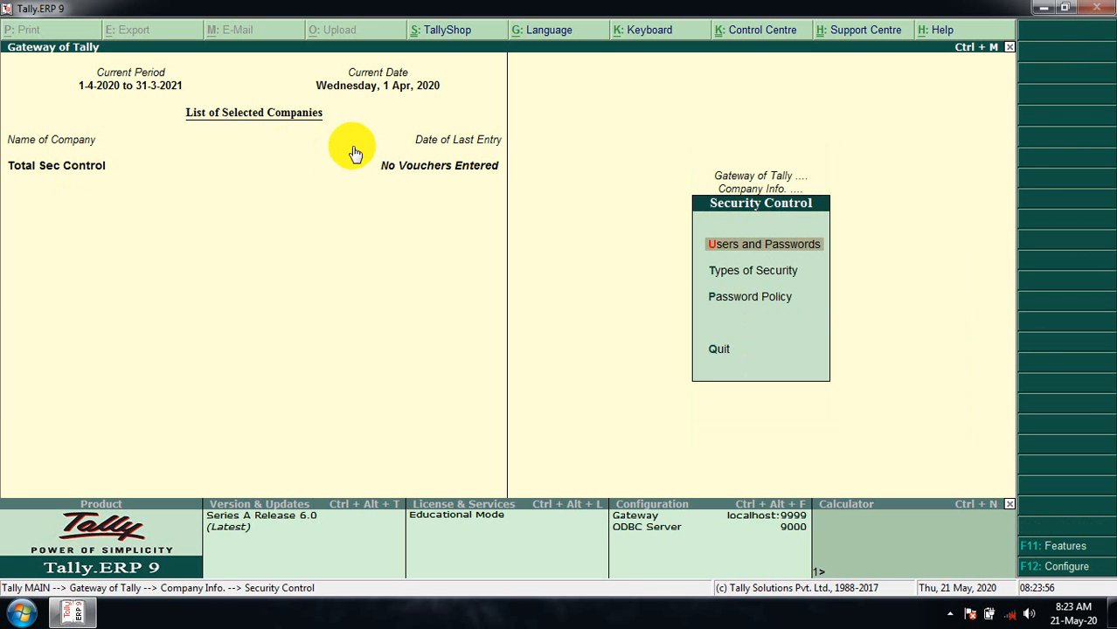
{"action": "left_click", "coordinate": [783, 254]}
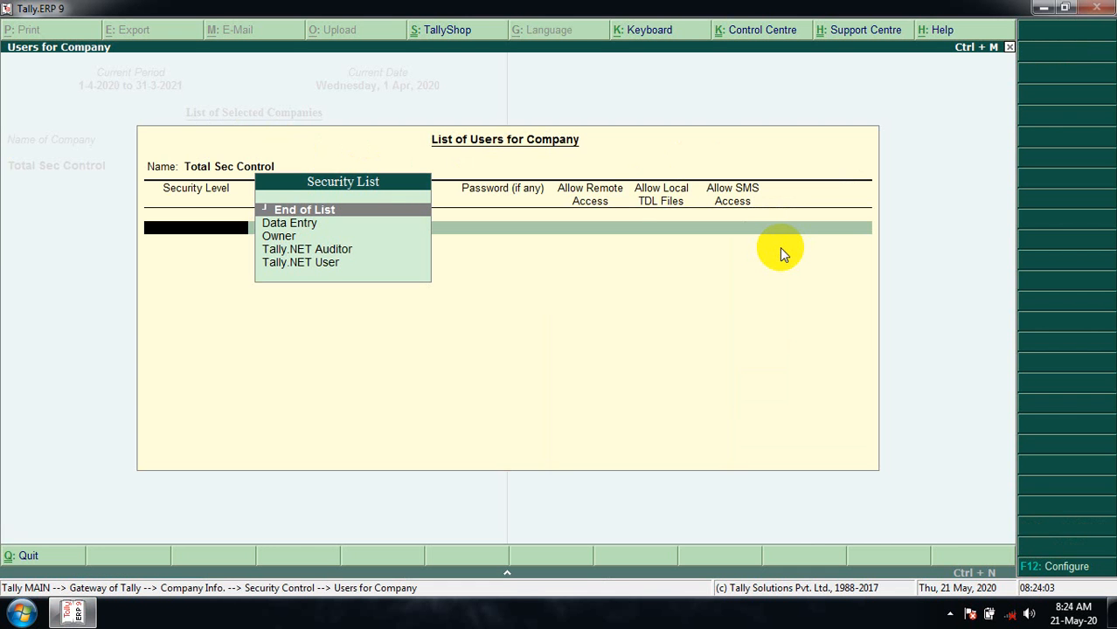
{"action": "key", "text": "Down"}
{"action": "key", "text": "Down"}
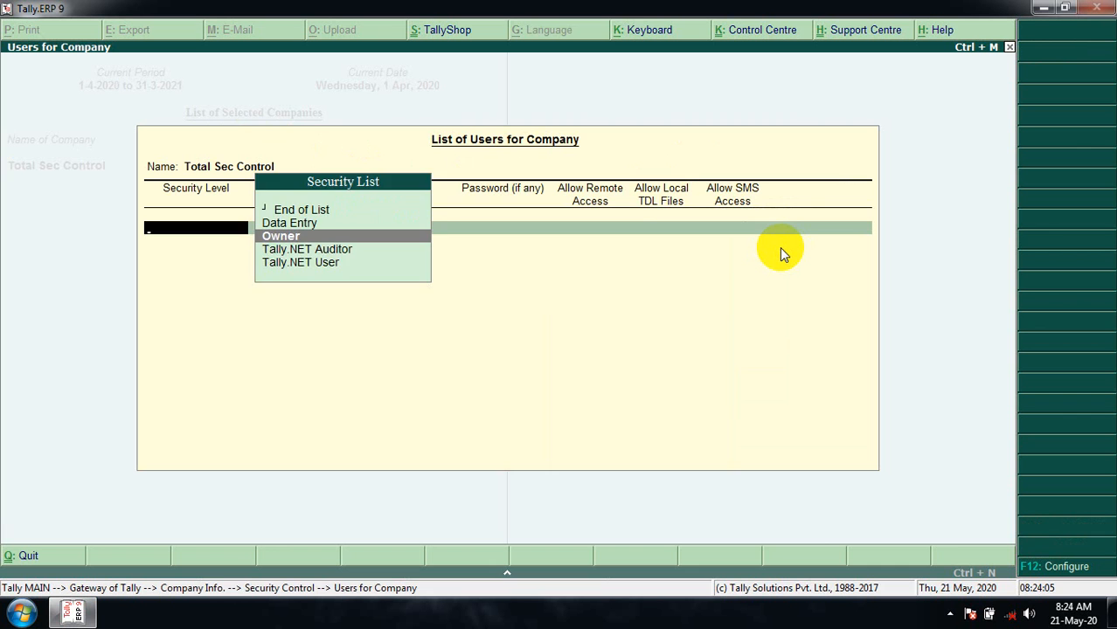
{"action": "key", "text": "Return"}
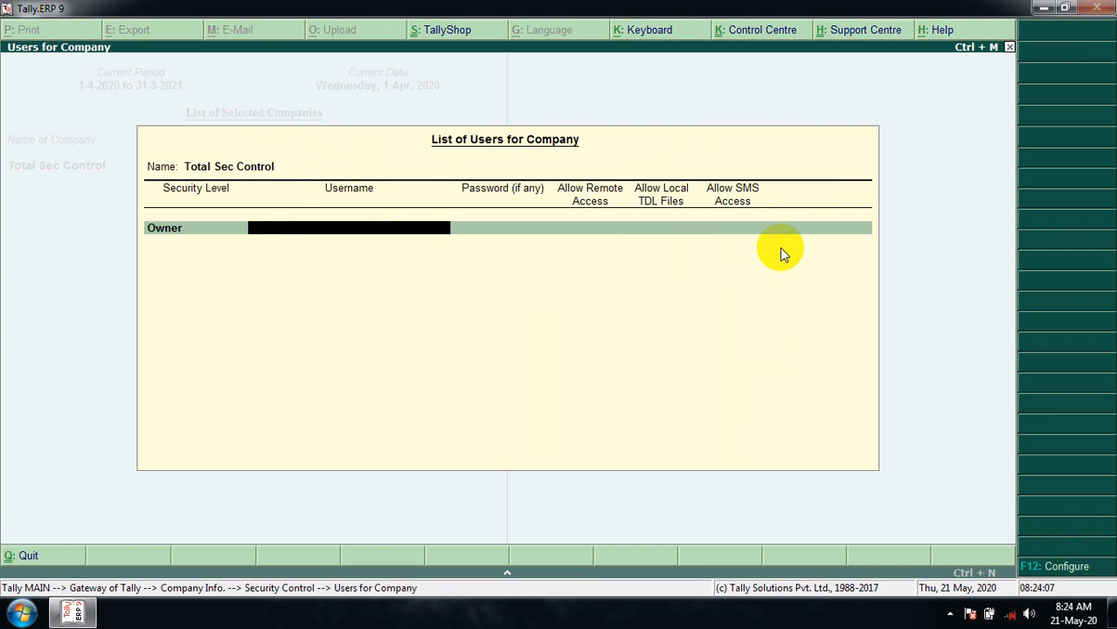
{"action": "key", "text": "Return"}
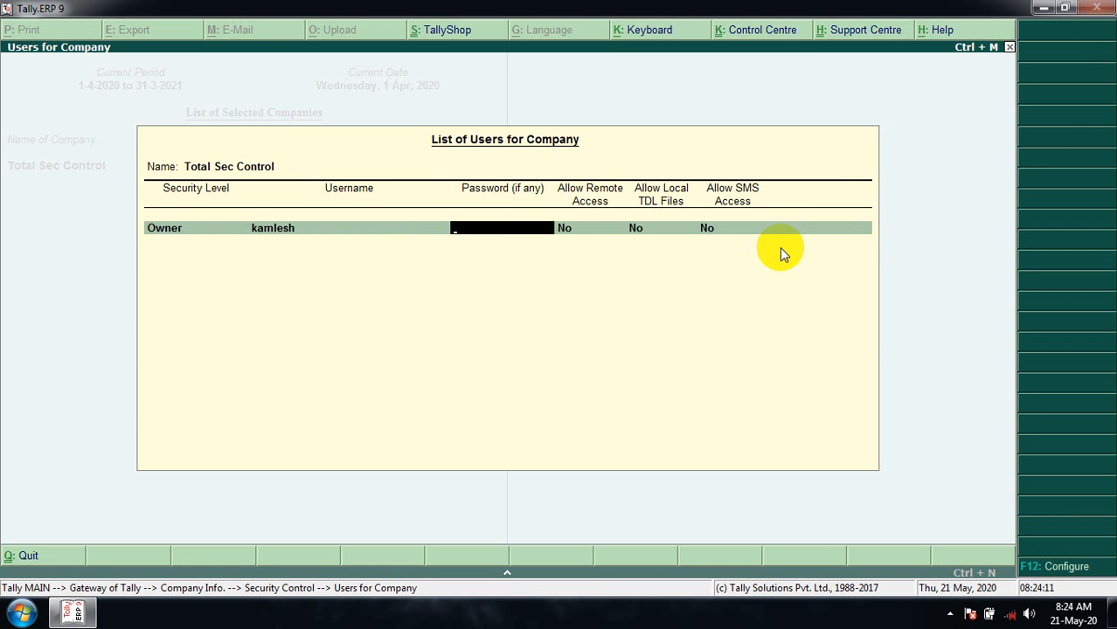
{"action": "key", "text": "Return"}
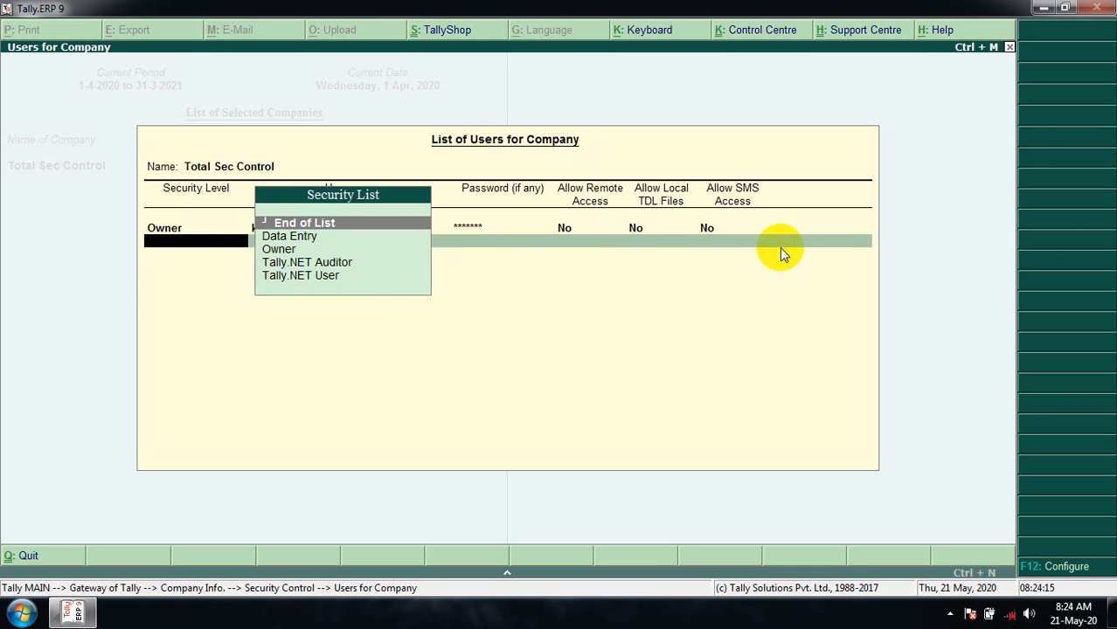
- Add two Data Entry users, each with its own username and password
{"action": "key", "text": "Down"}
{"action": "key", "text": "Return"}
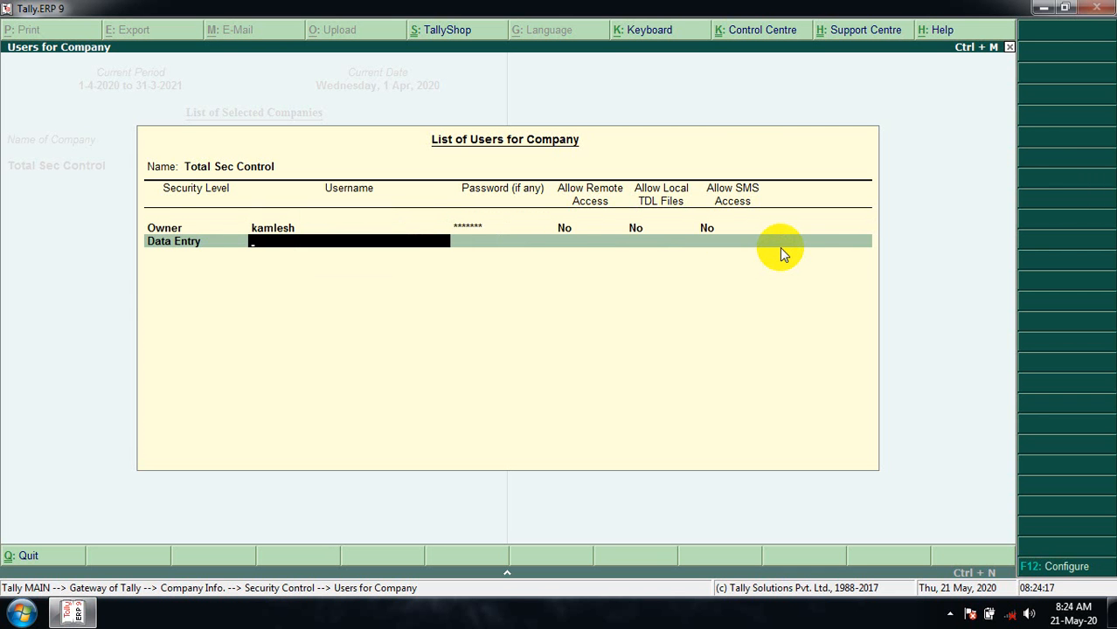
{"action": "type", "text": "suresh"}
{"action": "key", "text": "Return"}
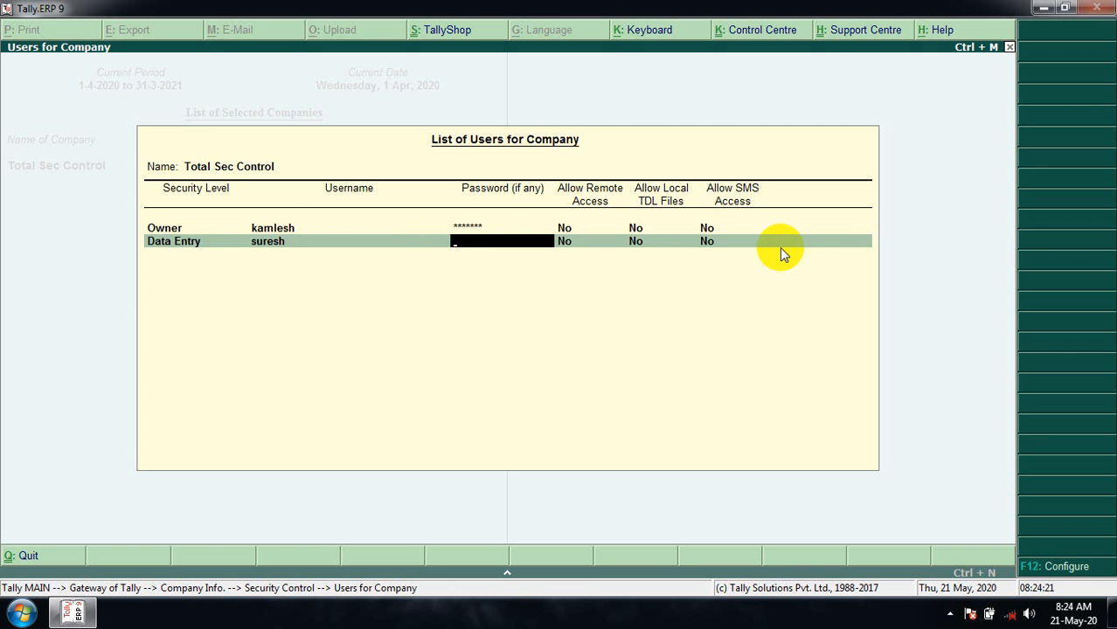
{"action": "key", "text": "Return"}
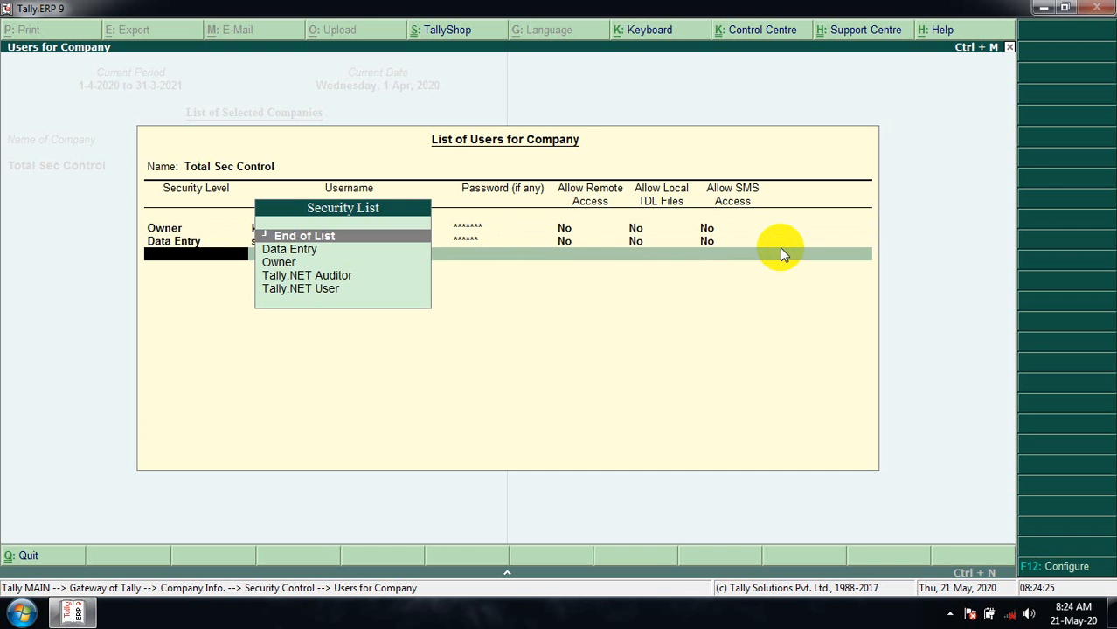
{"action": "key", "text": "Down"}
{"action": "key", "text": "Return"}
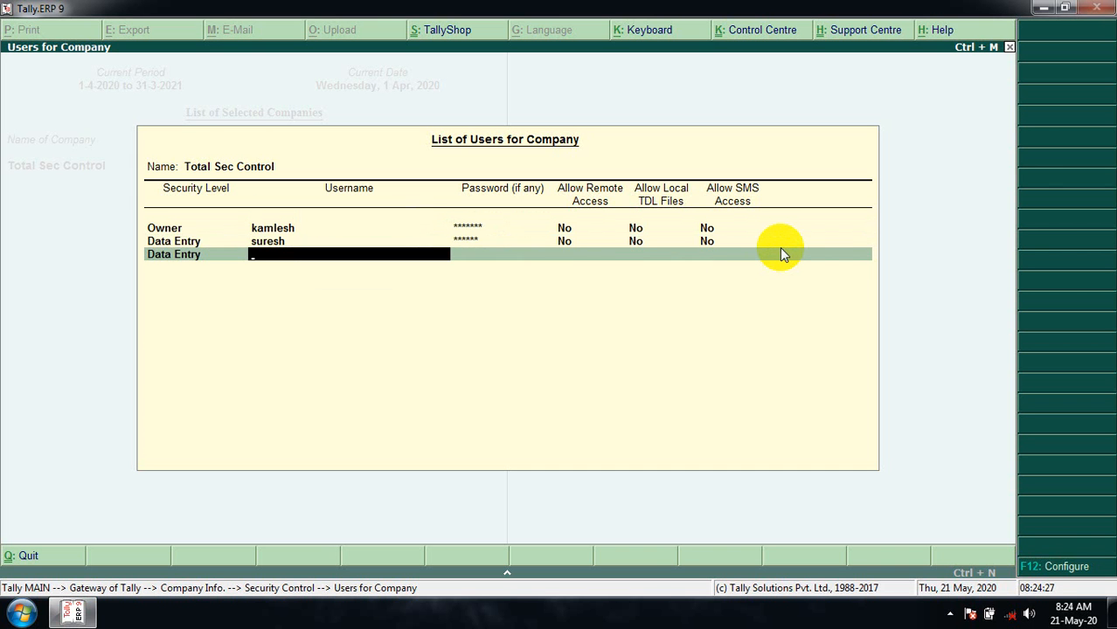
{"action": "key", "text": "Return"}
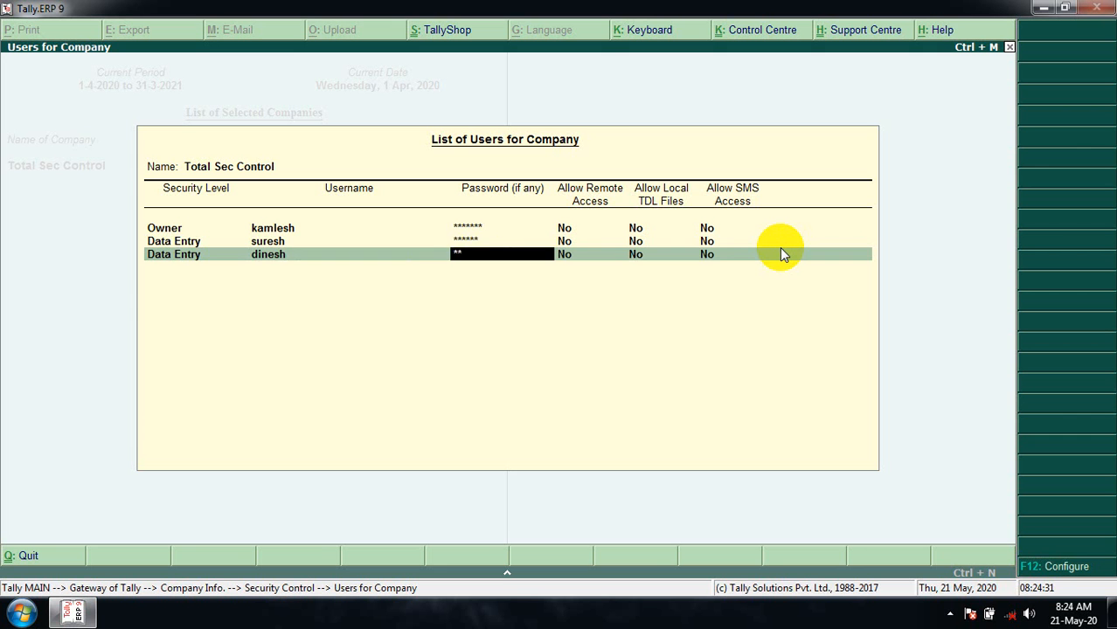
{"action": "key", "text": "Return"}
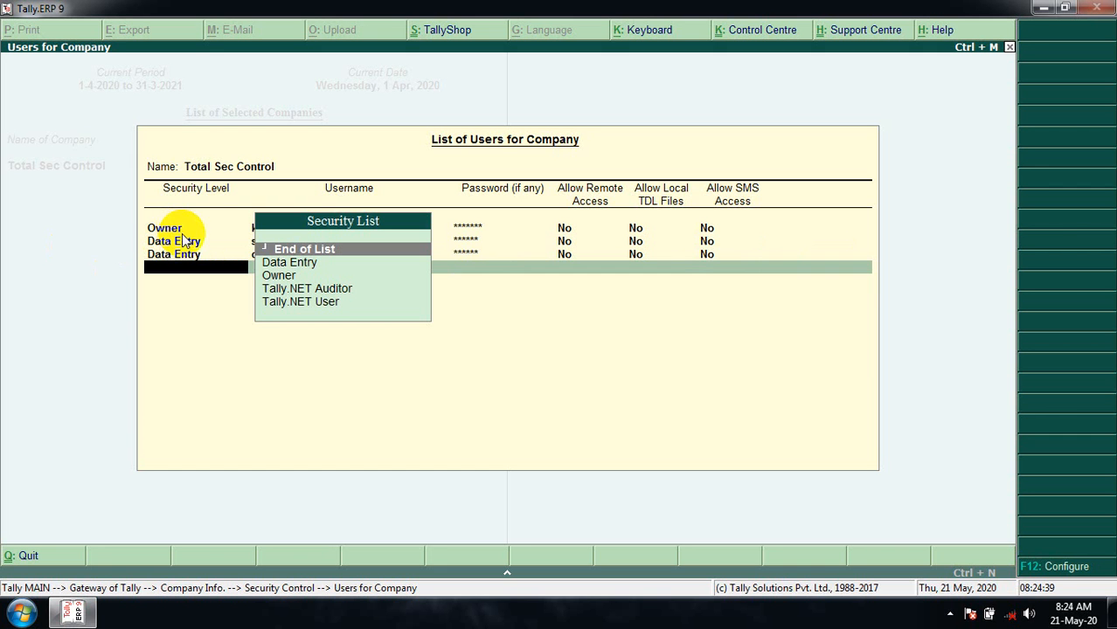
- End the user list and accept it
{"action": "left_click", "coordinate": [200, 252]}
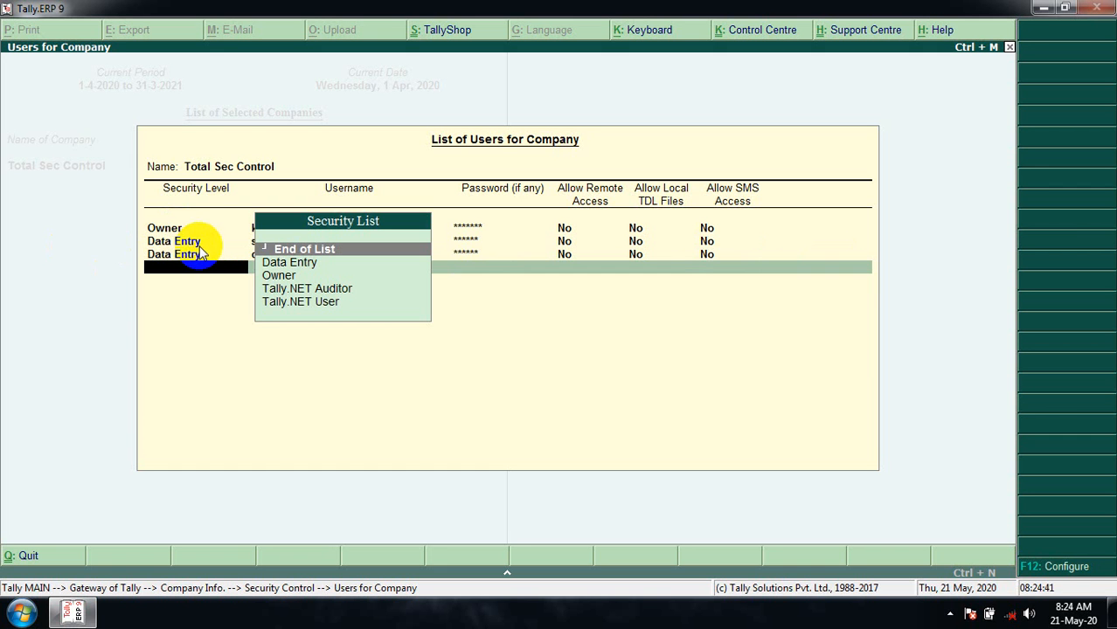
{"action": "left_click", "coordinate": [199, 268]}
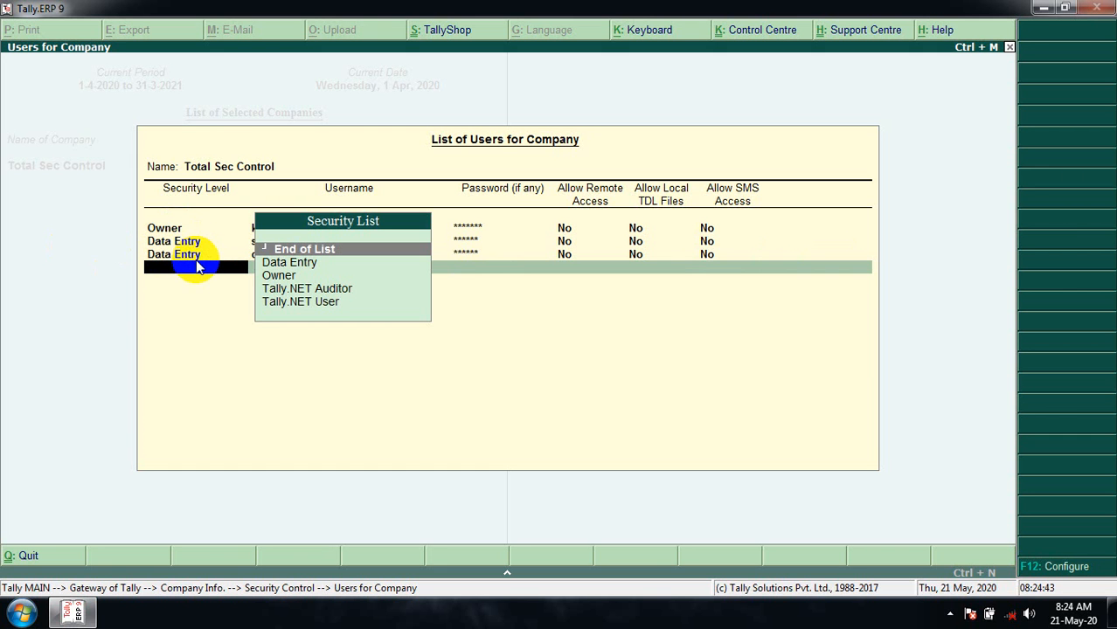
{"action": "left_click", "coordinate": [326, 253]}
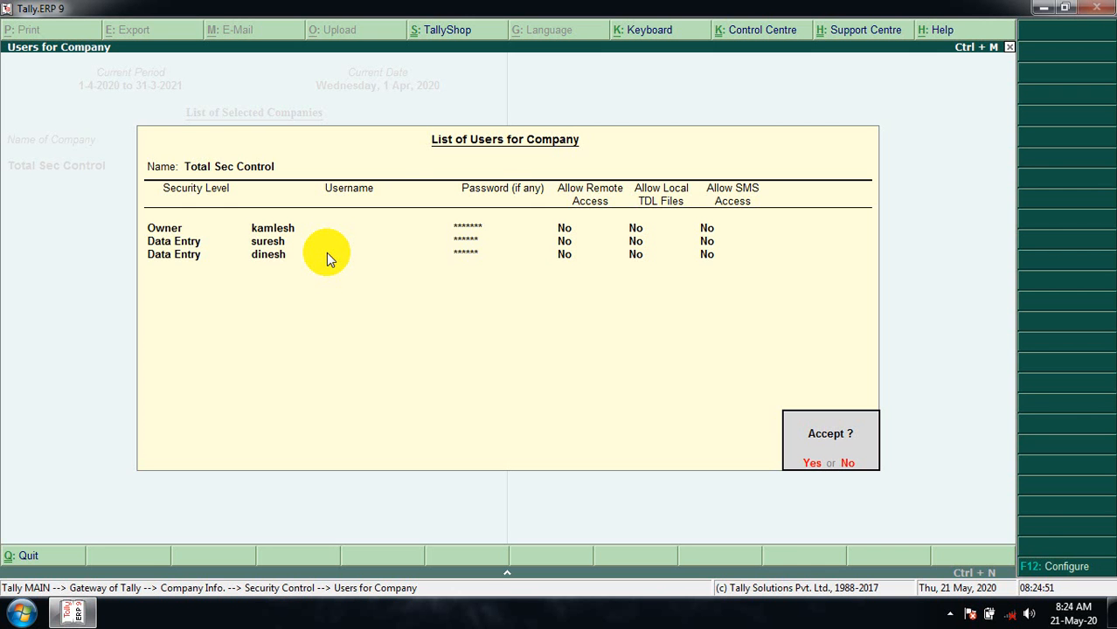
{"action": "left_click", "coordinate": [326, 253]}
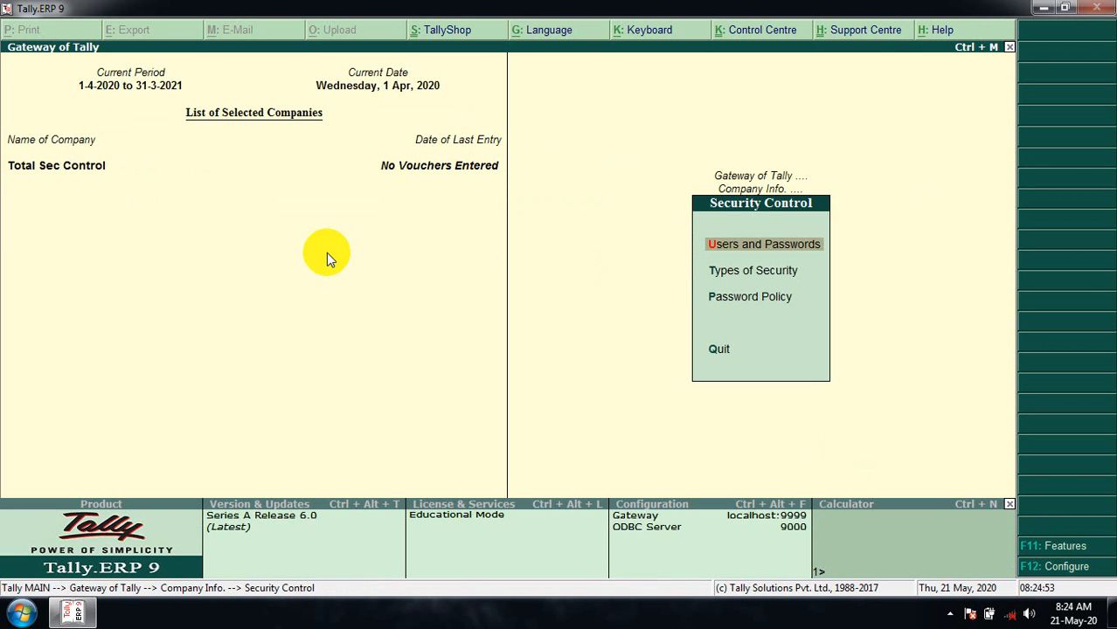
- Leave Security Control and shut Total Sec Control with Alt+F1
{"action": "key", "text": "Escape"}
{"action": "key", "text": "Escape"}
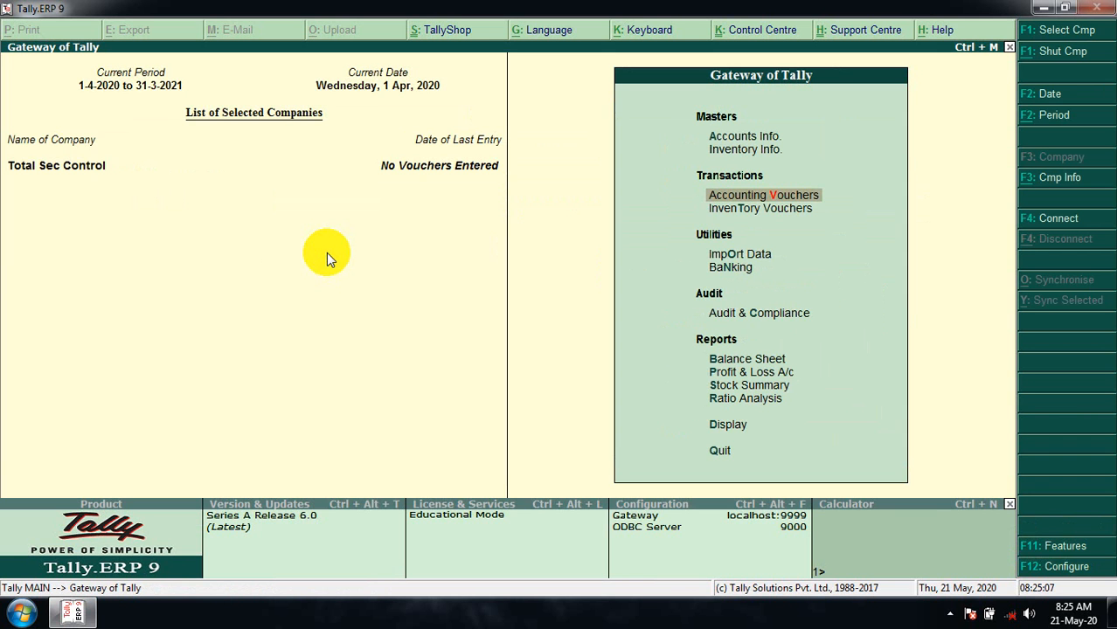
{"action": "key", "text": "alt+F1"}
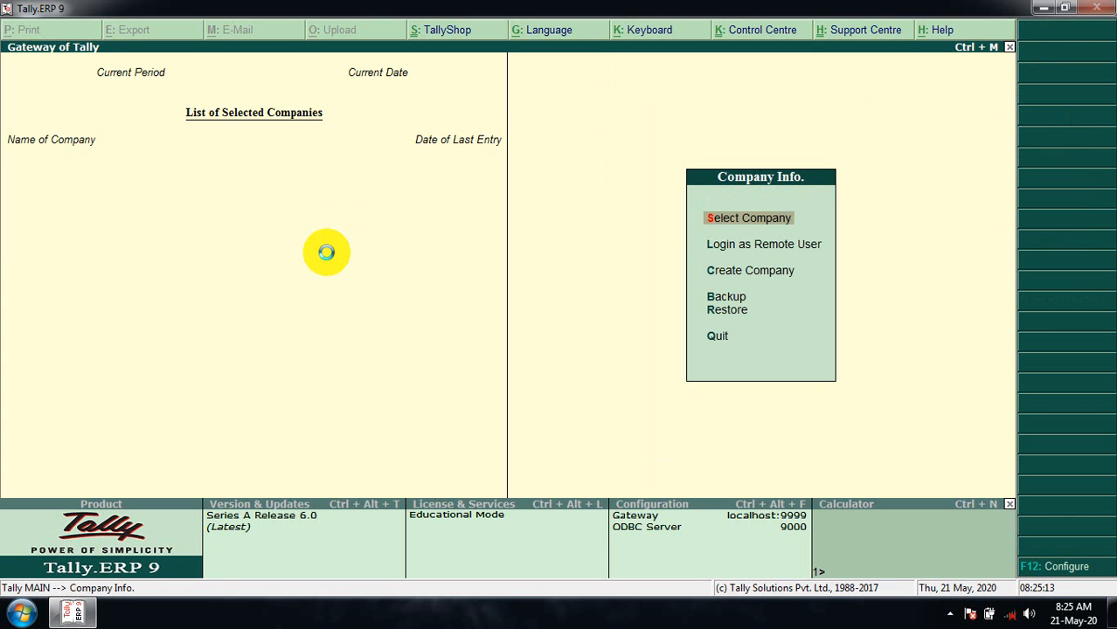
{"action": "key", "text": "Return"}
{"action": "type", "text": "Tota"}
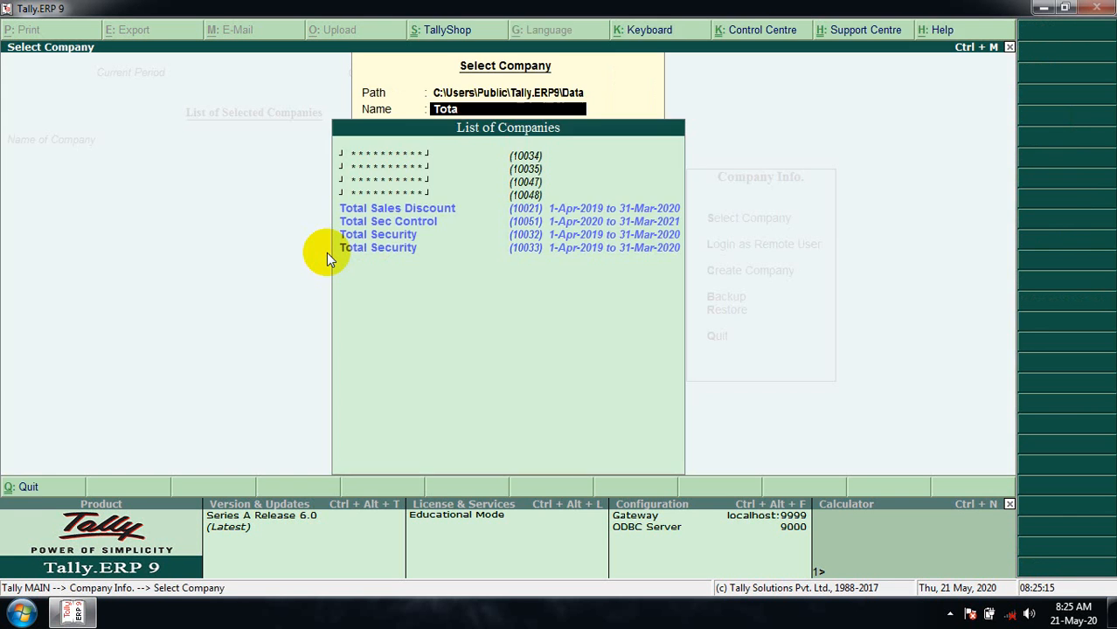
{"action": "key", "text": "Down"}
{"action": "key", "text": "Down"}
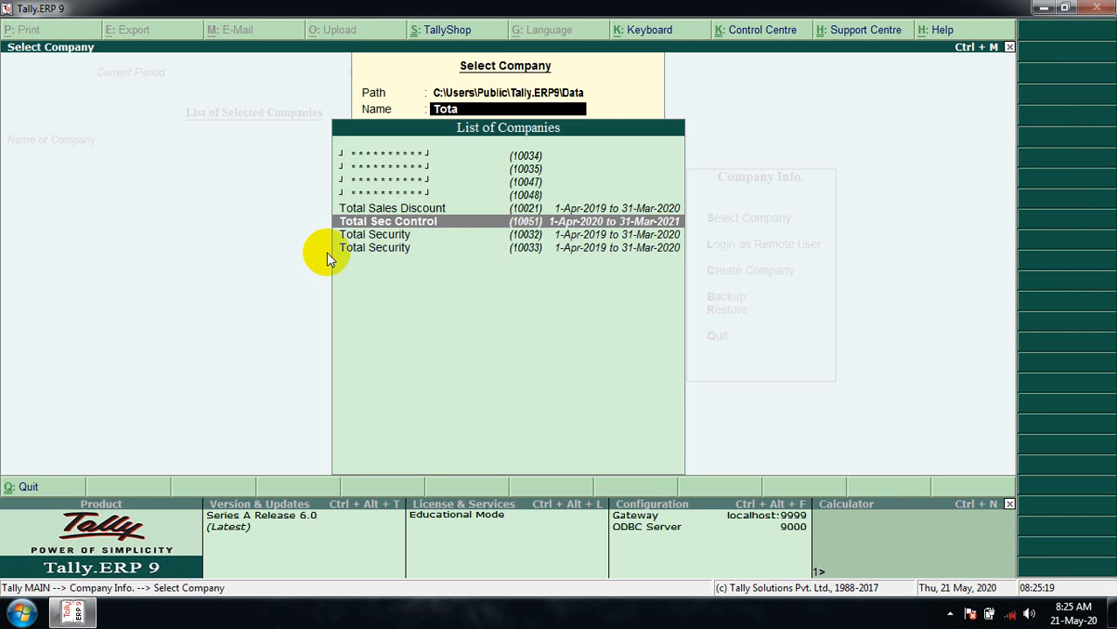
{"action": "key", "text": "Return"}
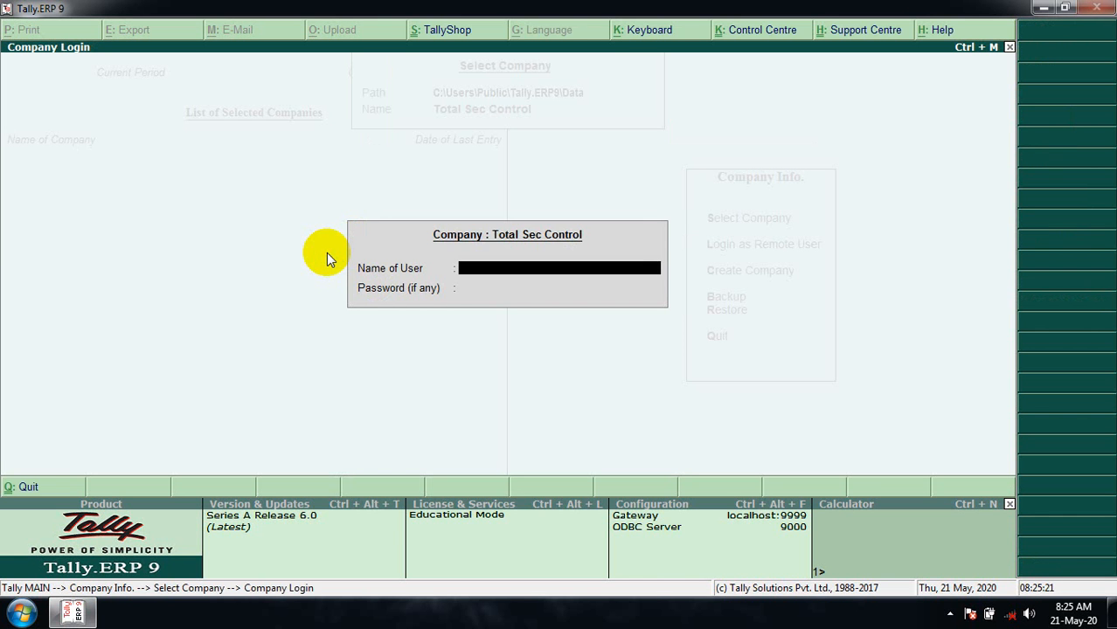
{"action": "type", "text": "kamlesh"}
{"action": "key", "text": "Return"}
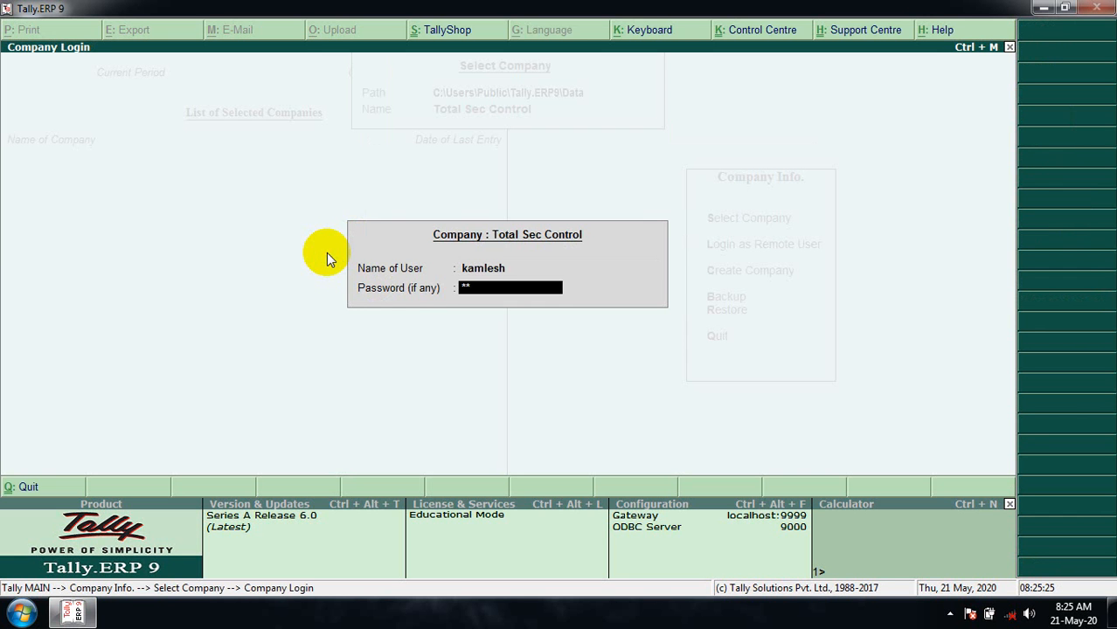
{"action": "key", "text": "Return"}
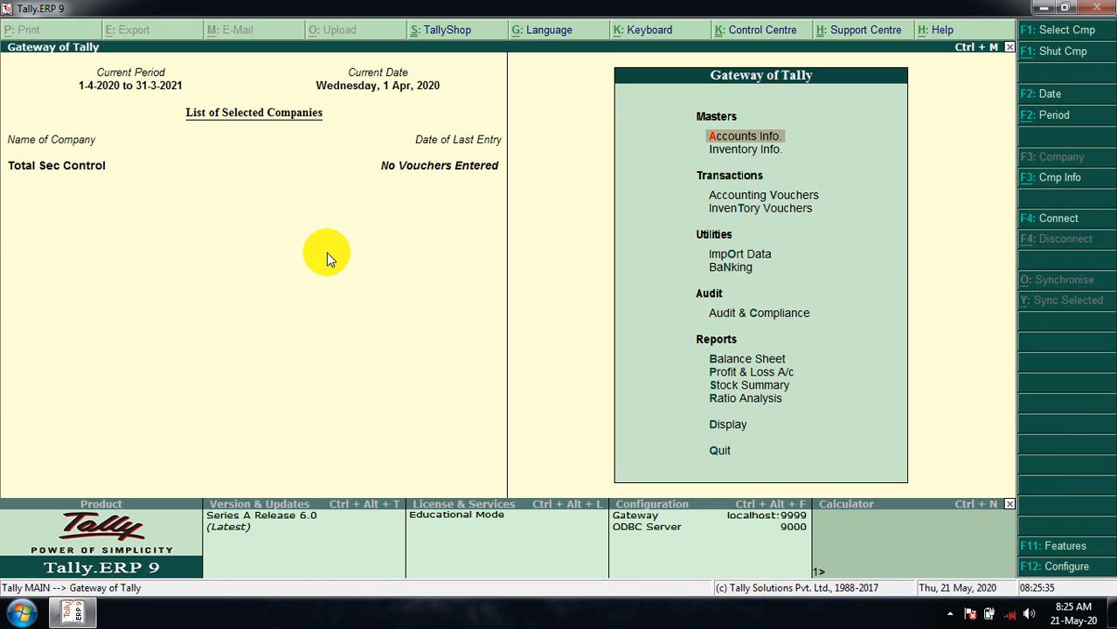
{"action": "key", "text": "alt+F1"}
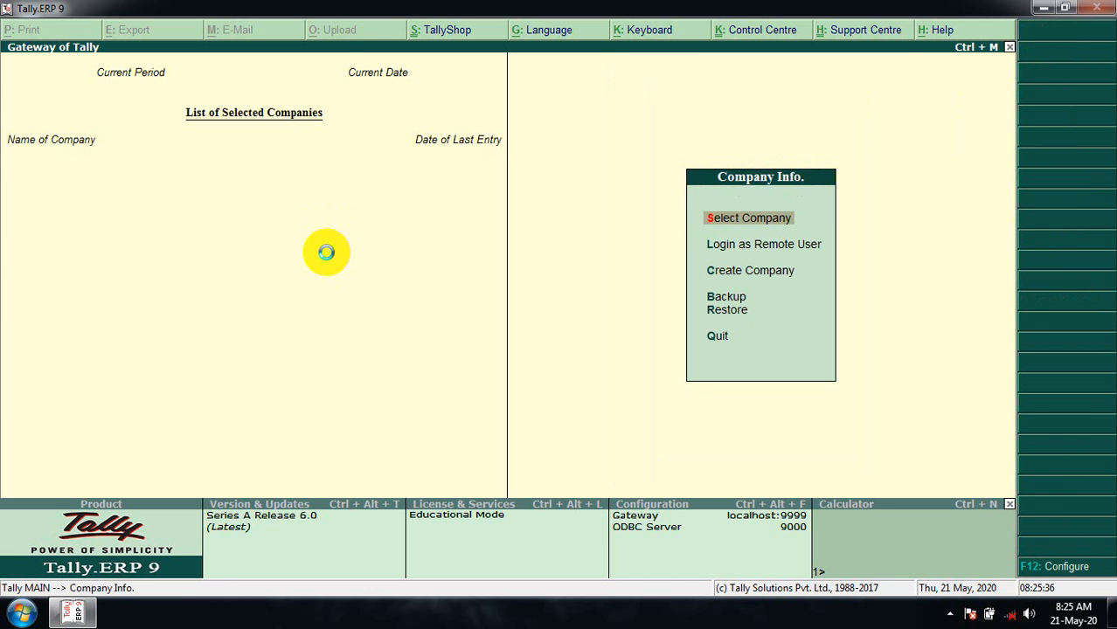
{"action": "key", "text": "Return"}
{"action": "type", "text": "Tota"}
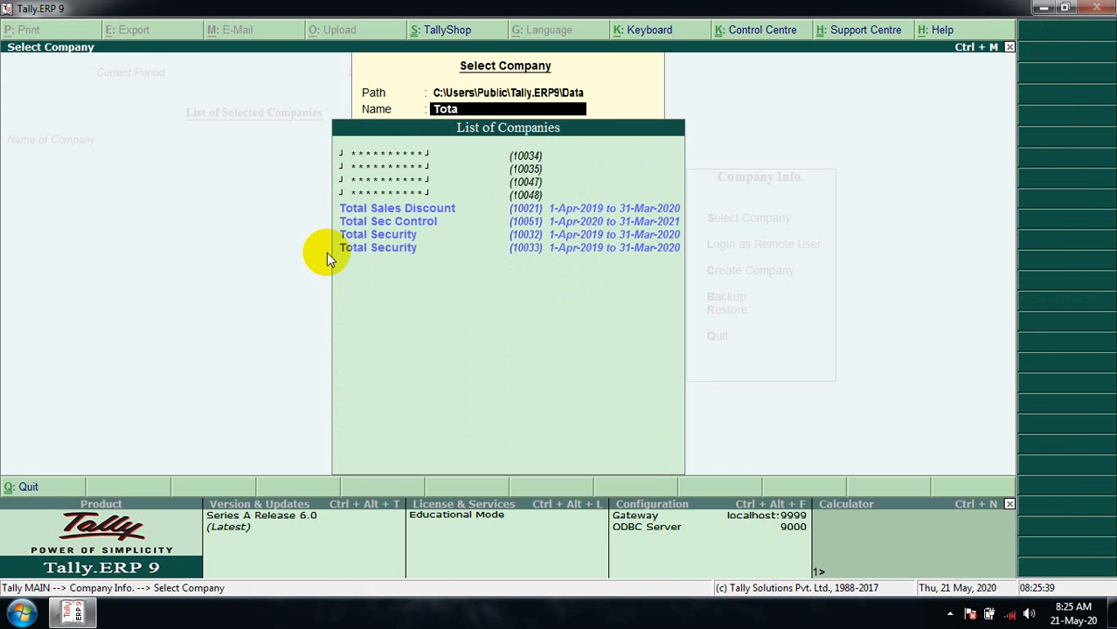
{"action": "key", "text": "Down"}
{"action": "key", "text": "Return"}
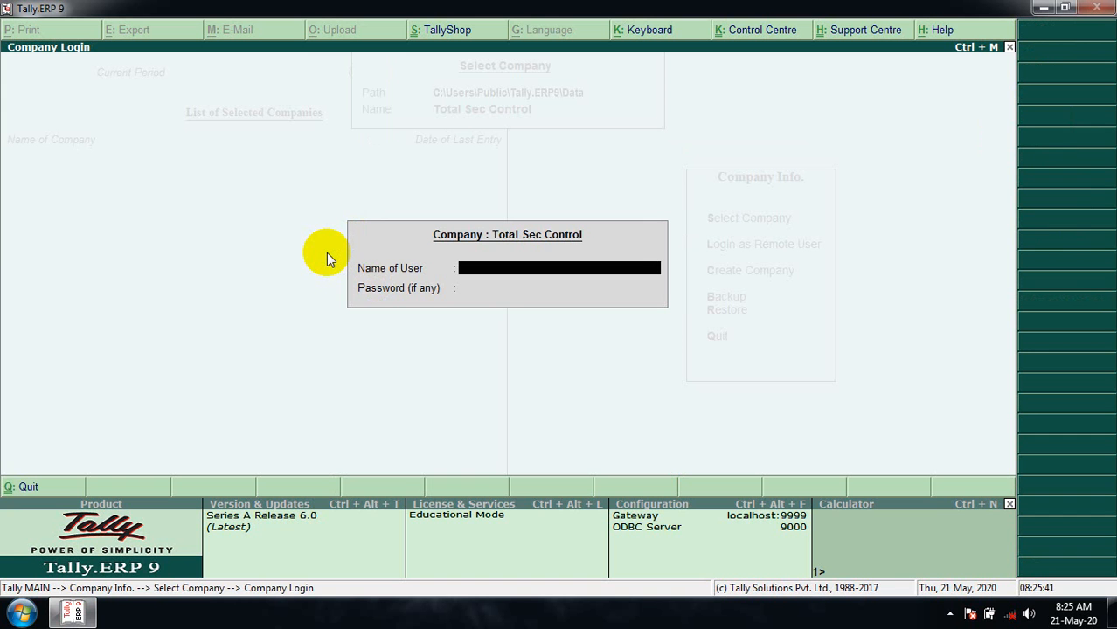
{"action": "type", "text": "suresh"}
{"action": "key", "text": "Return"}
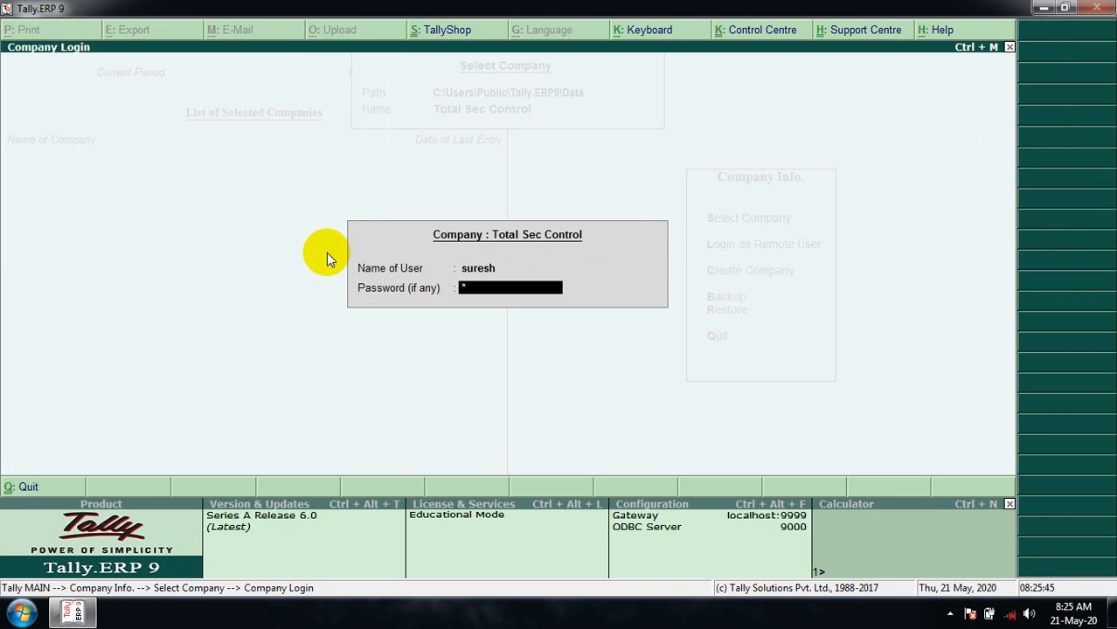
{"action": "key", "text": "Return"}
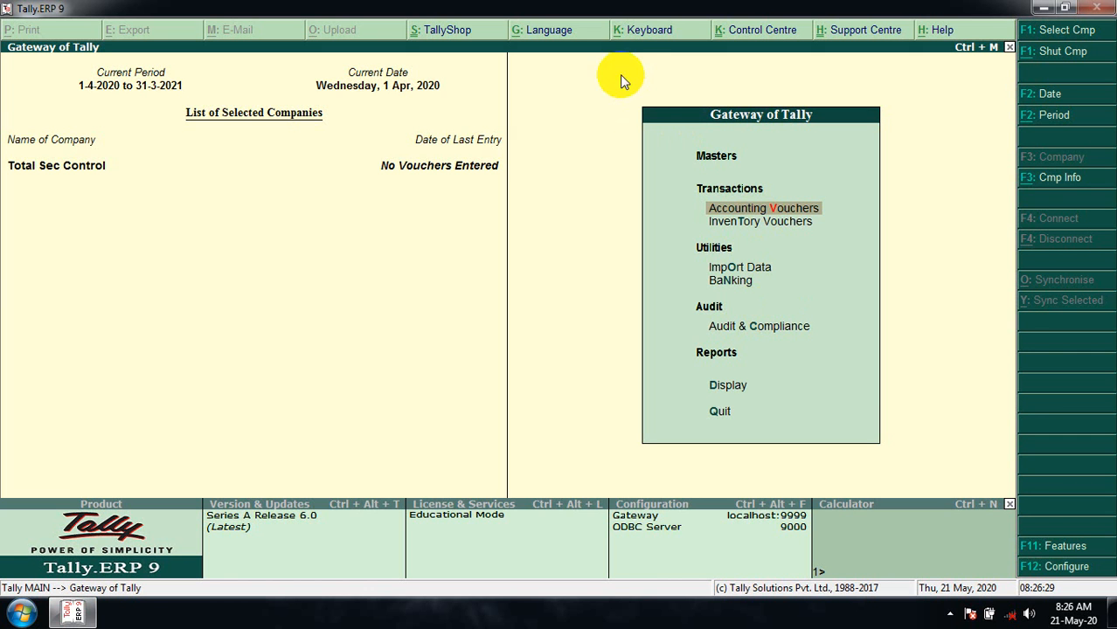
{"action": "left_click", "coordinate": [867, 401]}
{"action": "key", "text": "alt+F1"}
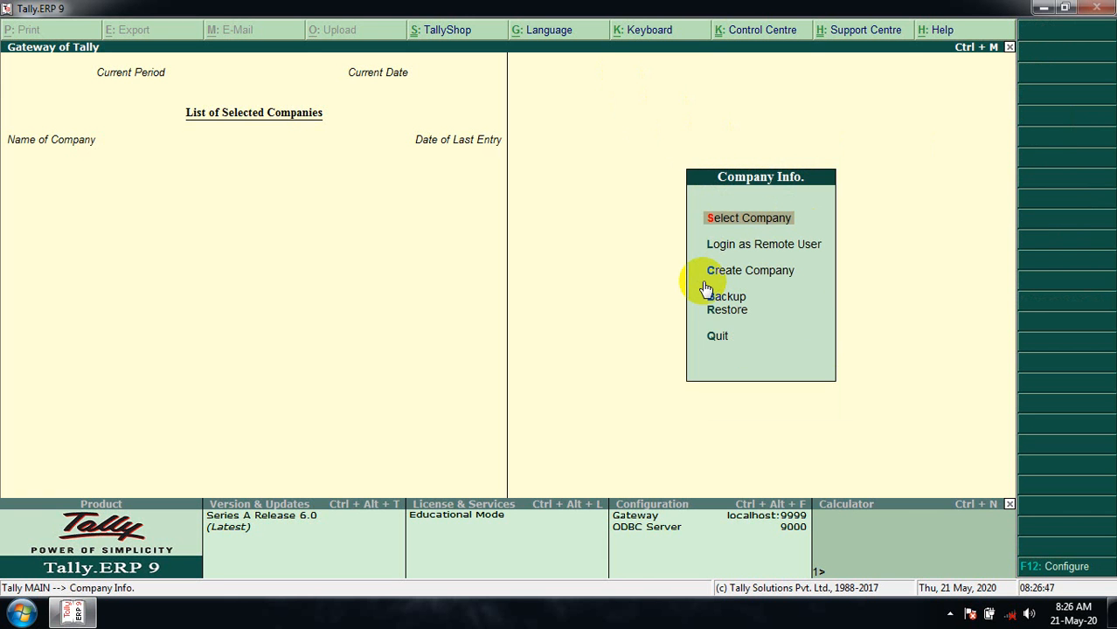
- Shut Total Sales Discount after opening it by mistake from the company list
{"action": "left_click", "coordinate": [703, 278]}
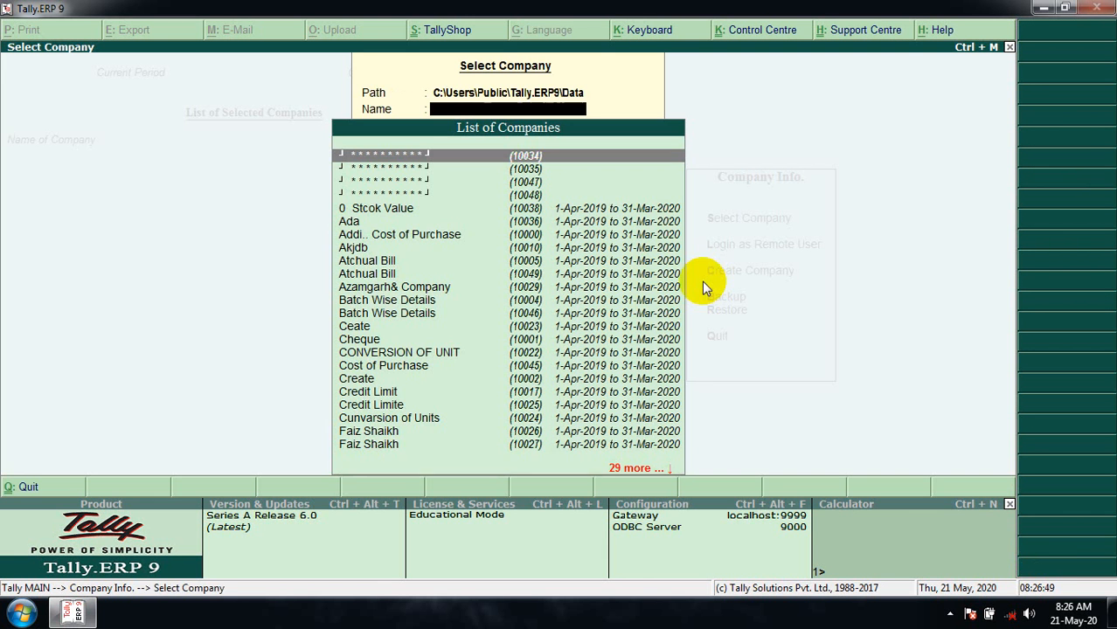
{"action": "type", "text": "Tota"}
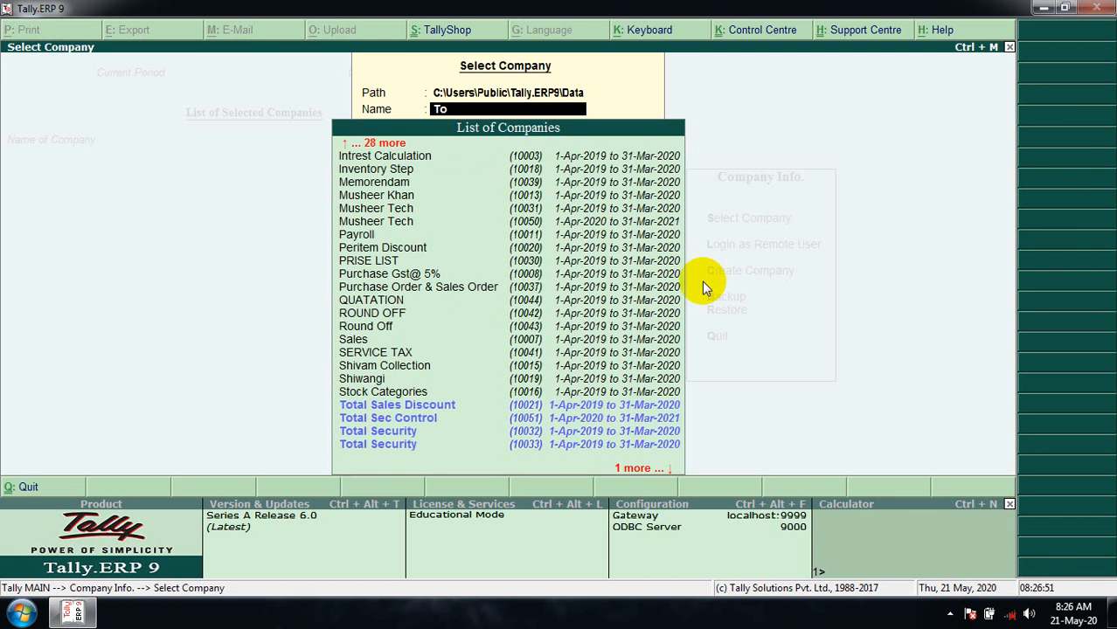
{"action": "key", "text": "Down"}
{"action": "key", "text": "Down"}
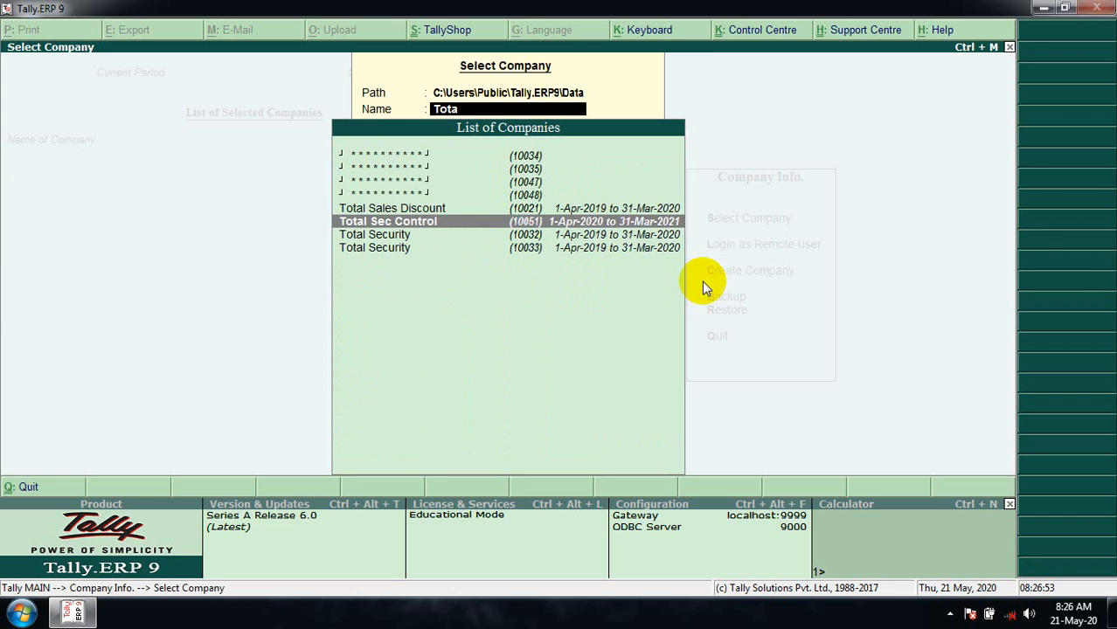
{"action": "key", "text": "Up"}
{"action": "key", "text": "Return"}
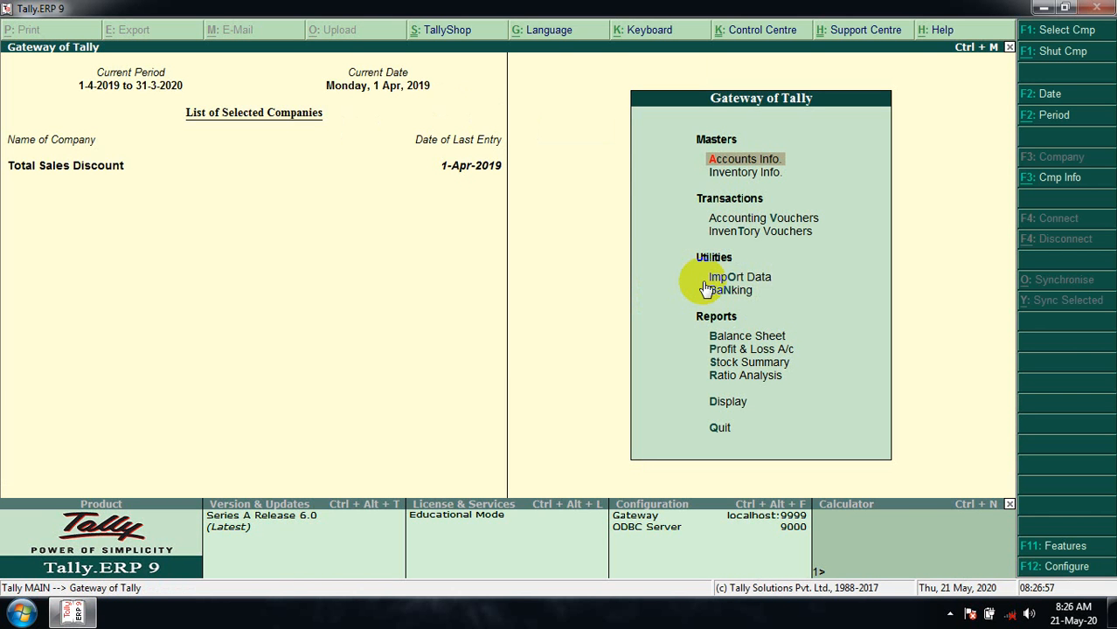
{"action": "key", "text": "alt+F3"}
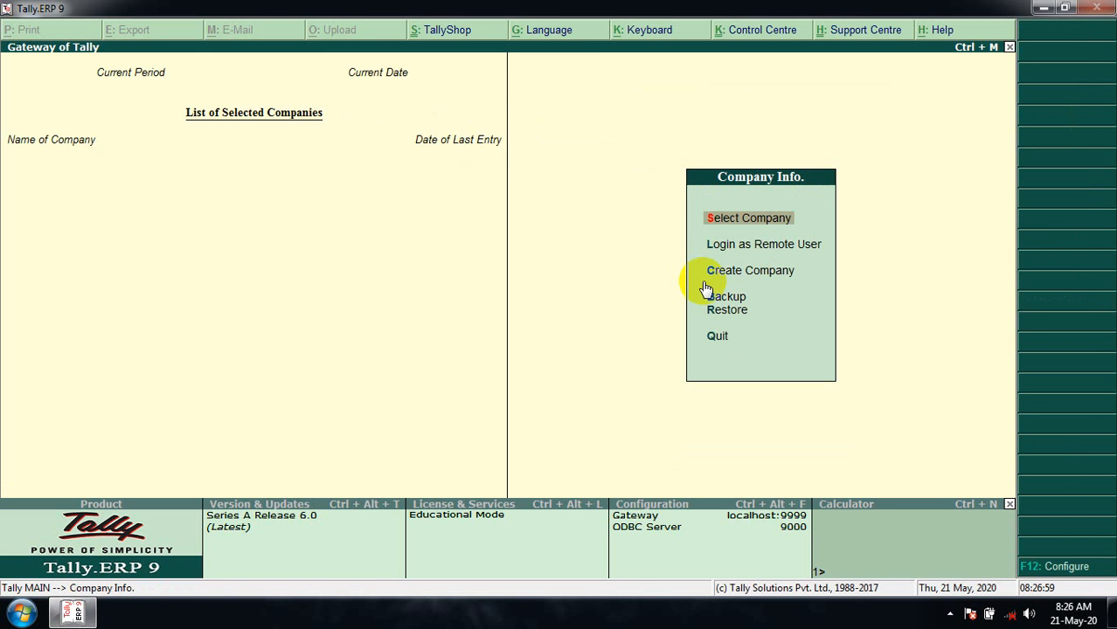
- Select Total Sec Control from the company list to reach its login
{"action": "key", "text": "Return"}
{"action": "type", "text": "Tota"}
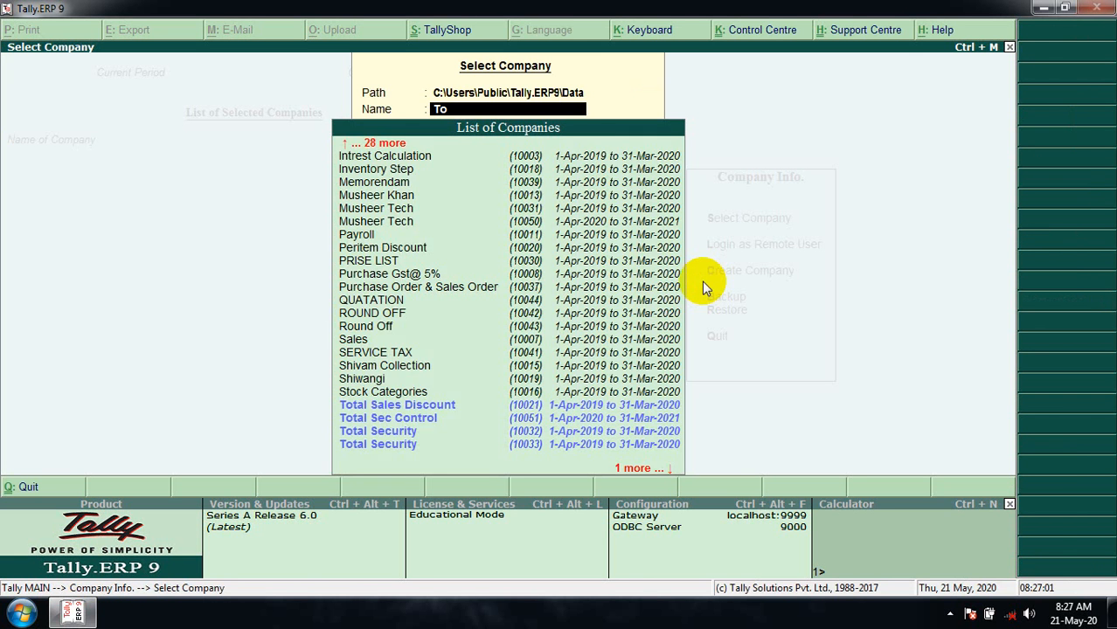
{"action": "key", "text": "Down"}
{"action": "key", "text": "Down"}
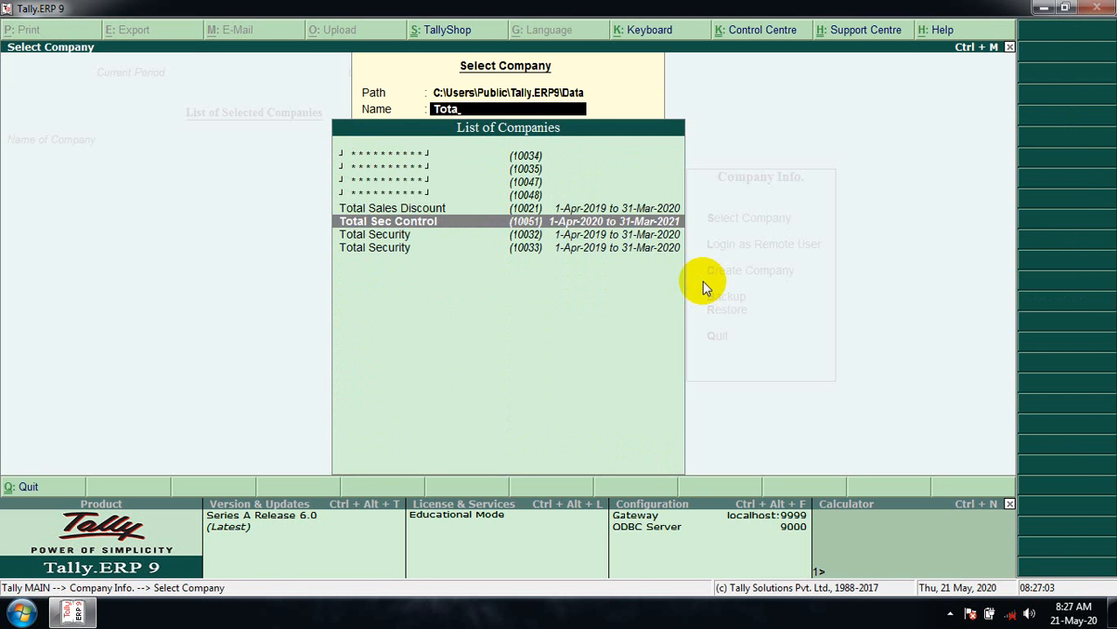
{"action": "key", "text": "Return"}
- Log in with the second data-entry user's name and password
{"action": "type", "text": "dinesh"}
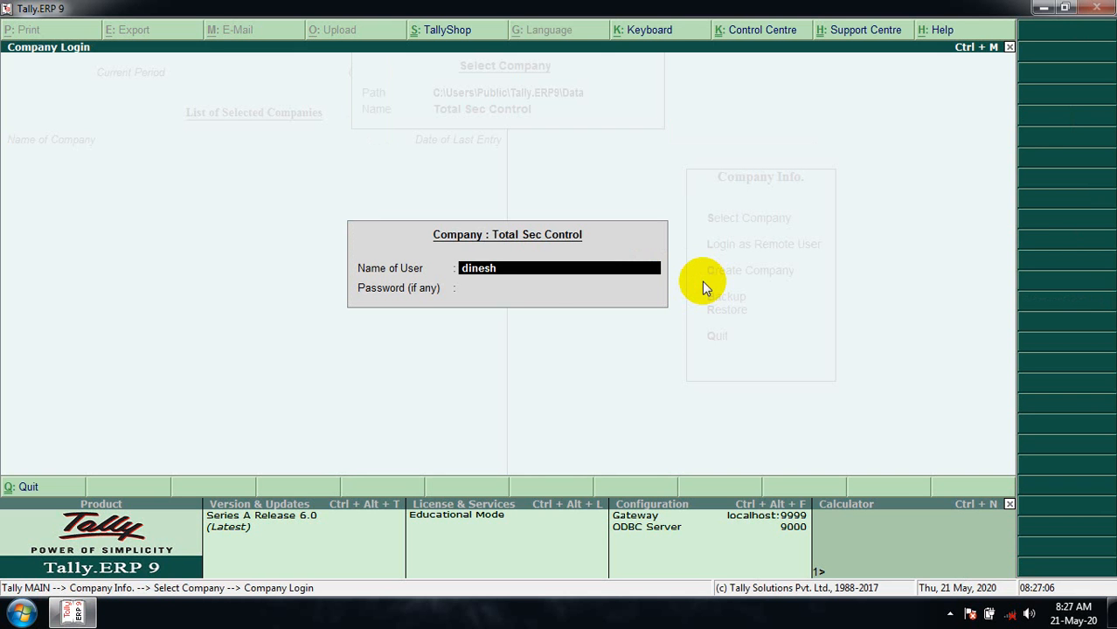
{"action": "key", "text": "Return"}
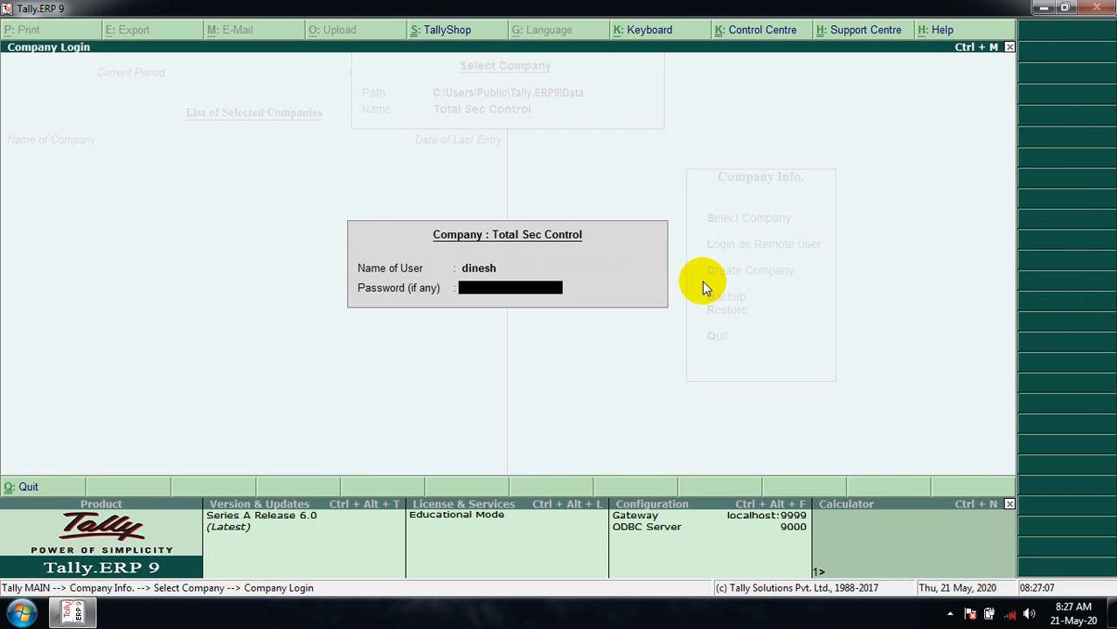
{"action": "type", "text": "****"}
{"action": "key", "text": "Return"}
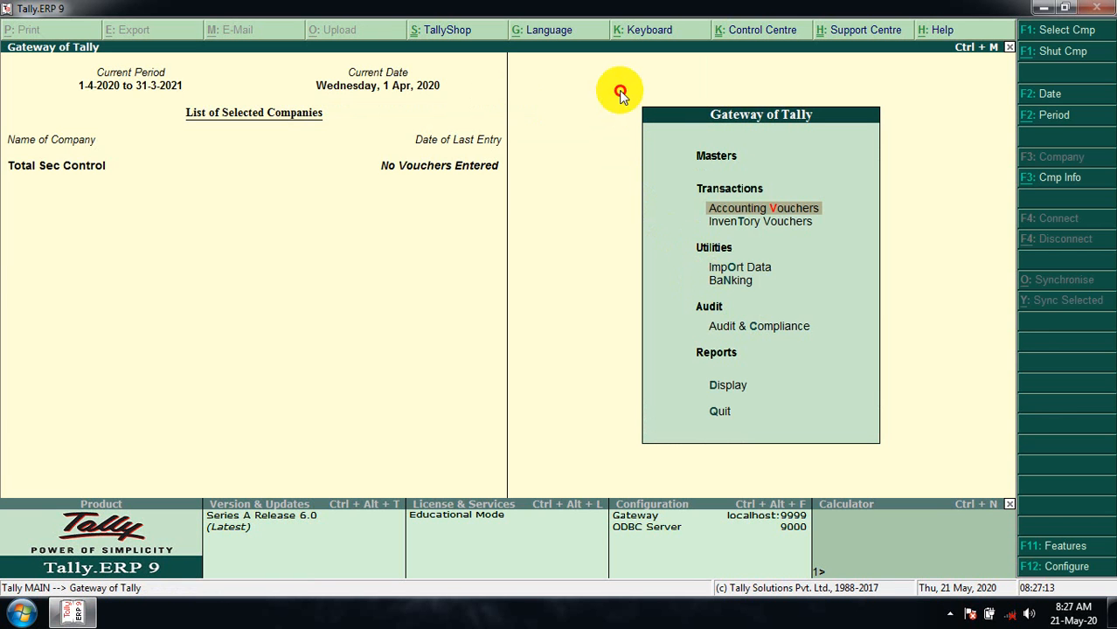
{"action": "left_click", "coordinate": [801, 289]}
{"action": "left_click", "coordinate": [950, 614]}
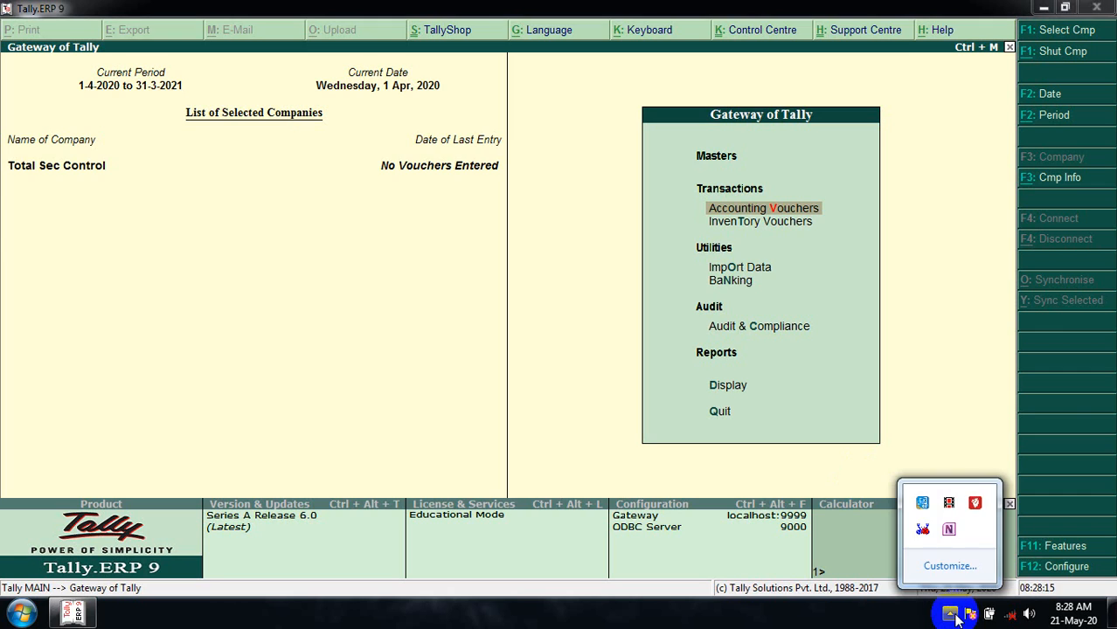